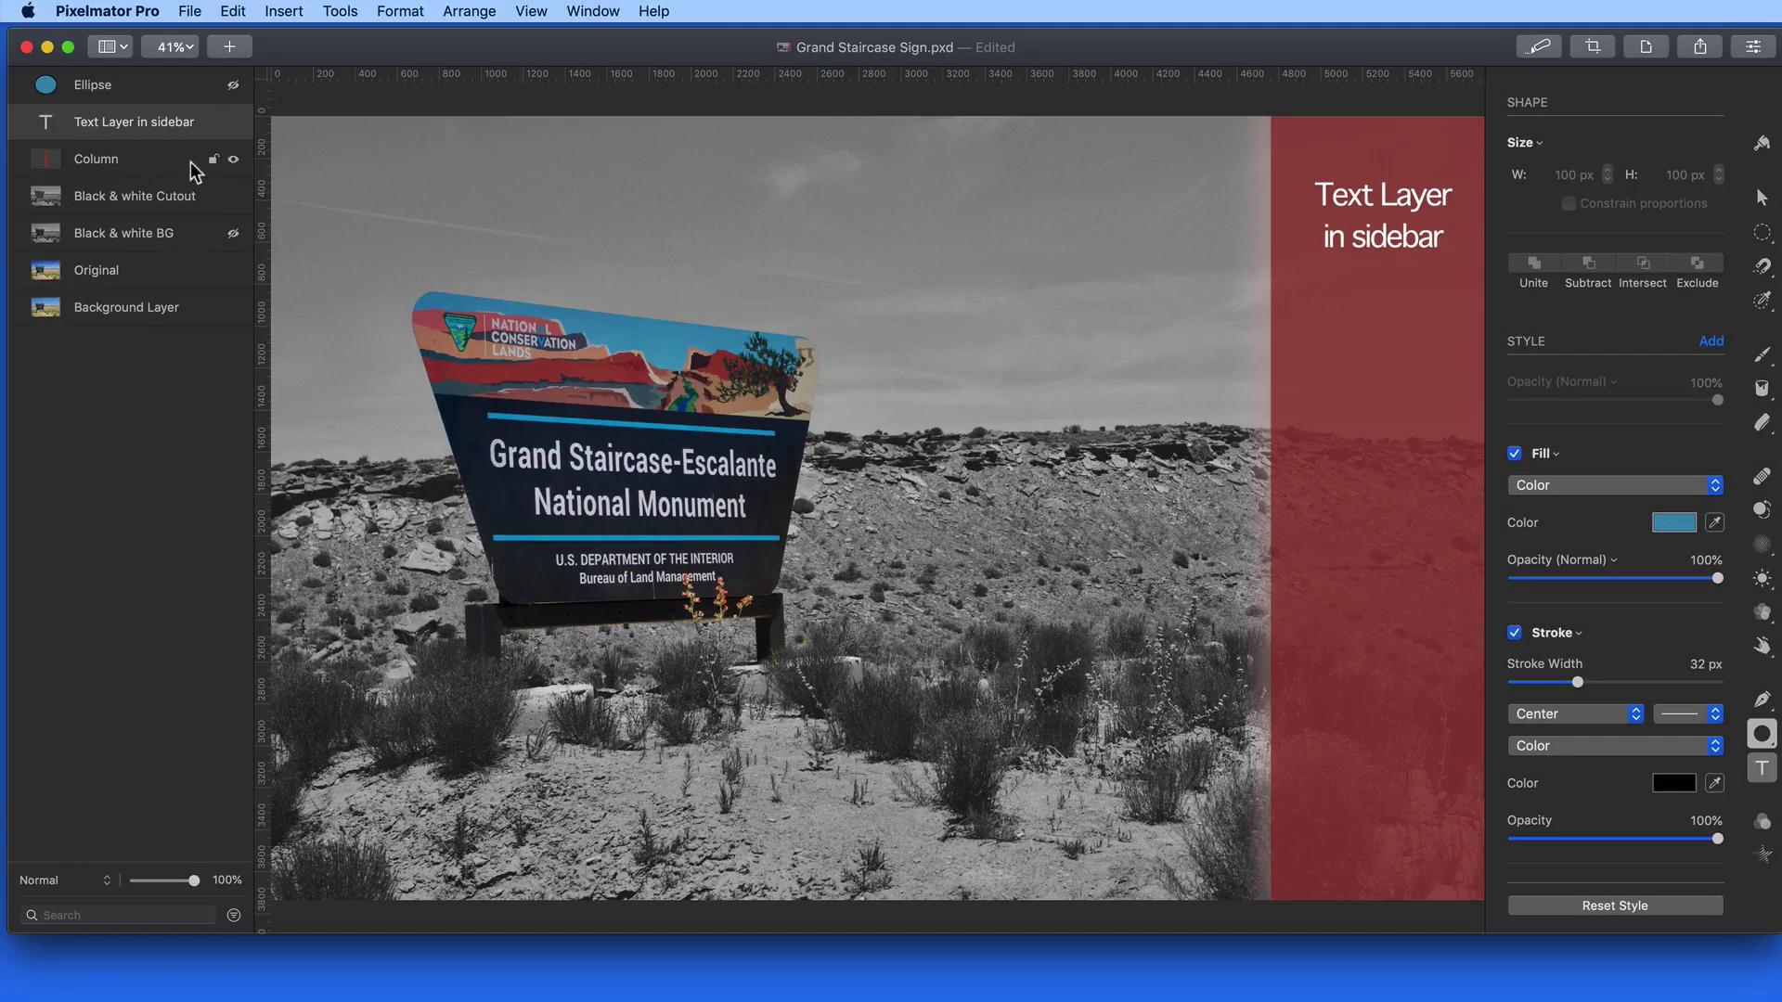
- Give the red Column layer Overlay blending at 88% opacity
left_click(191, 161)
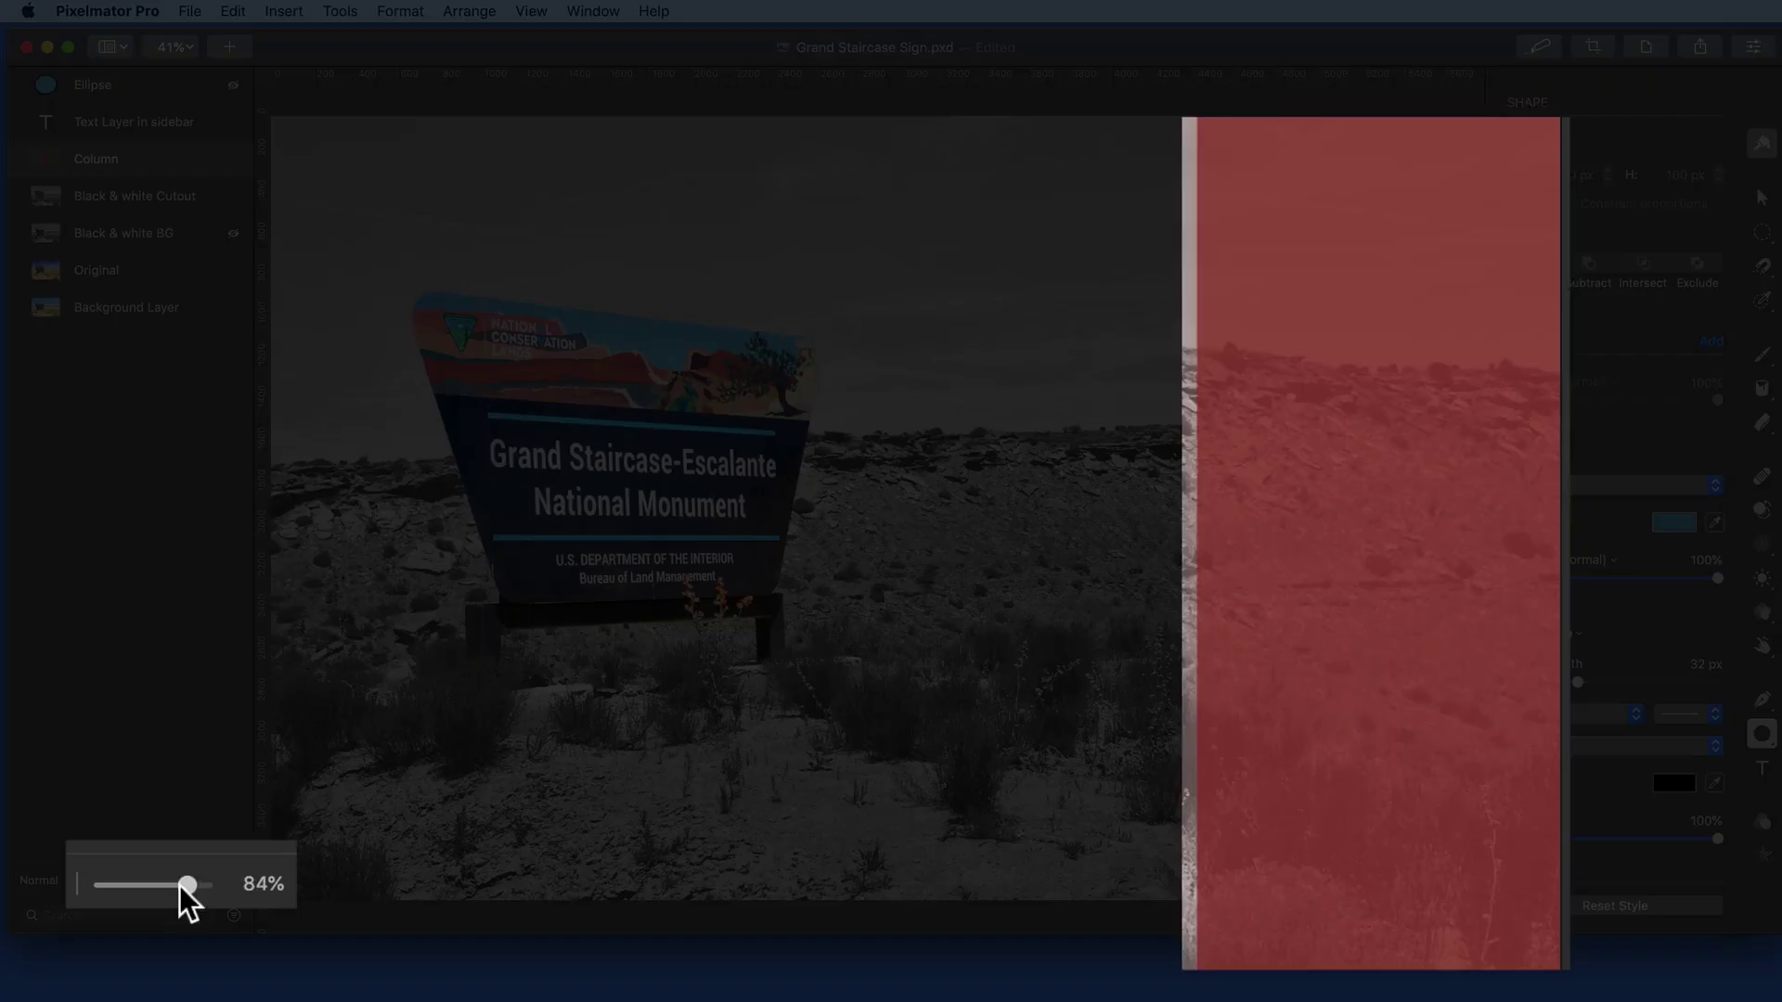
mouse_move(181, 885)
left_mouse_down()
mouse_move(108, 889)
mouse_move(181, 885)
left_mouse_up()
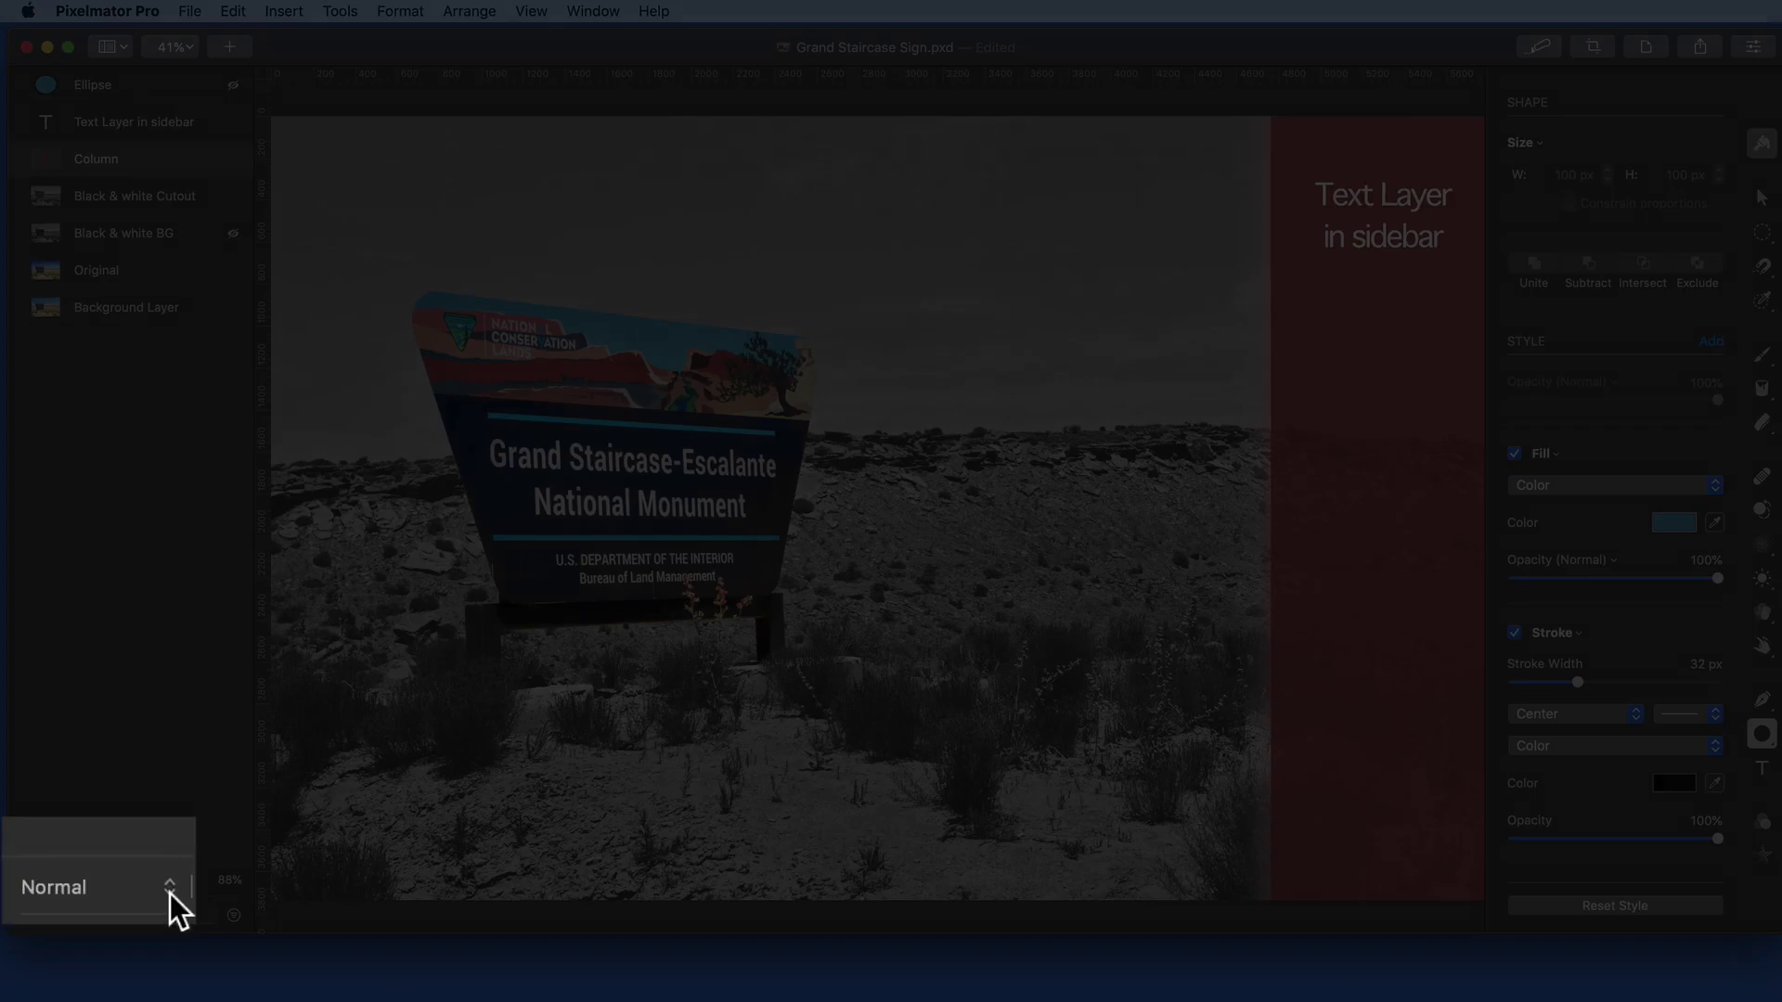
left_click(107, 880)
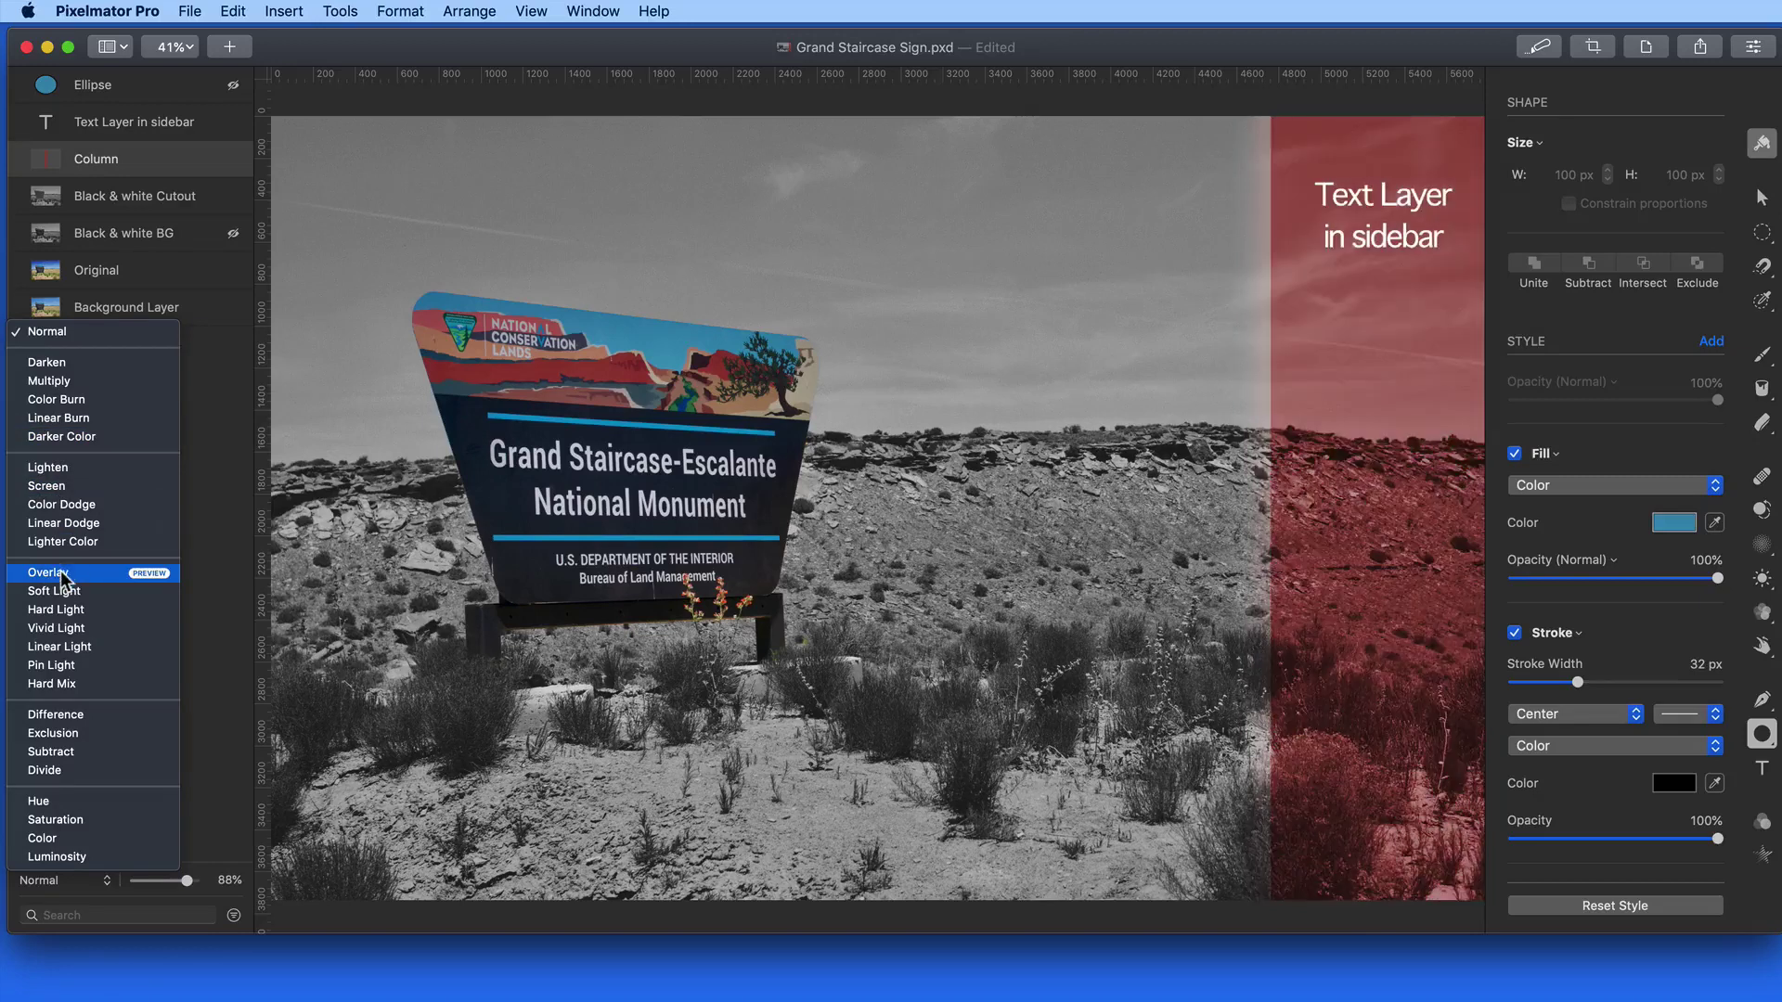
left_click(60, 571)
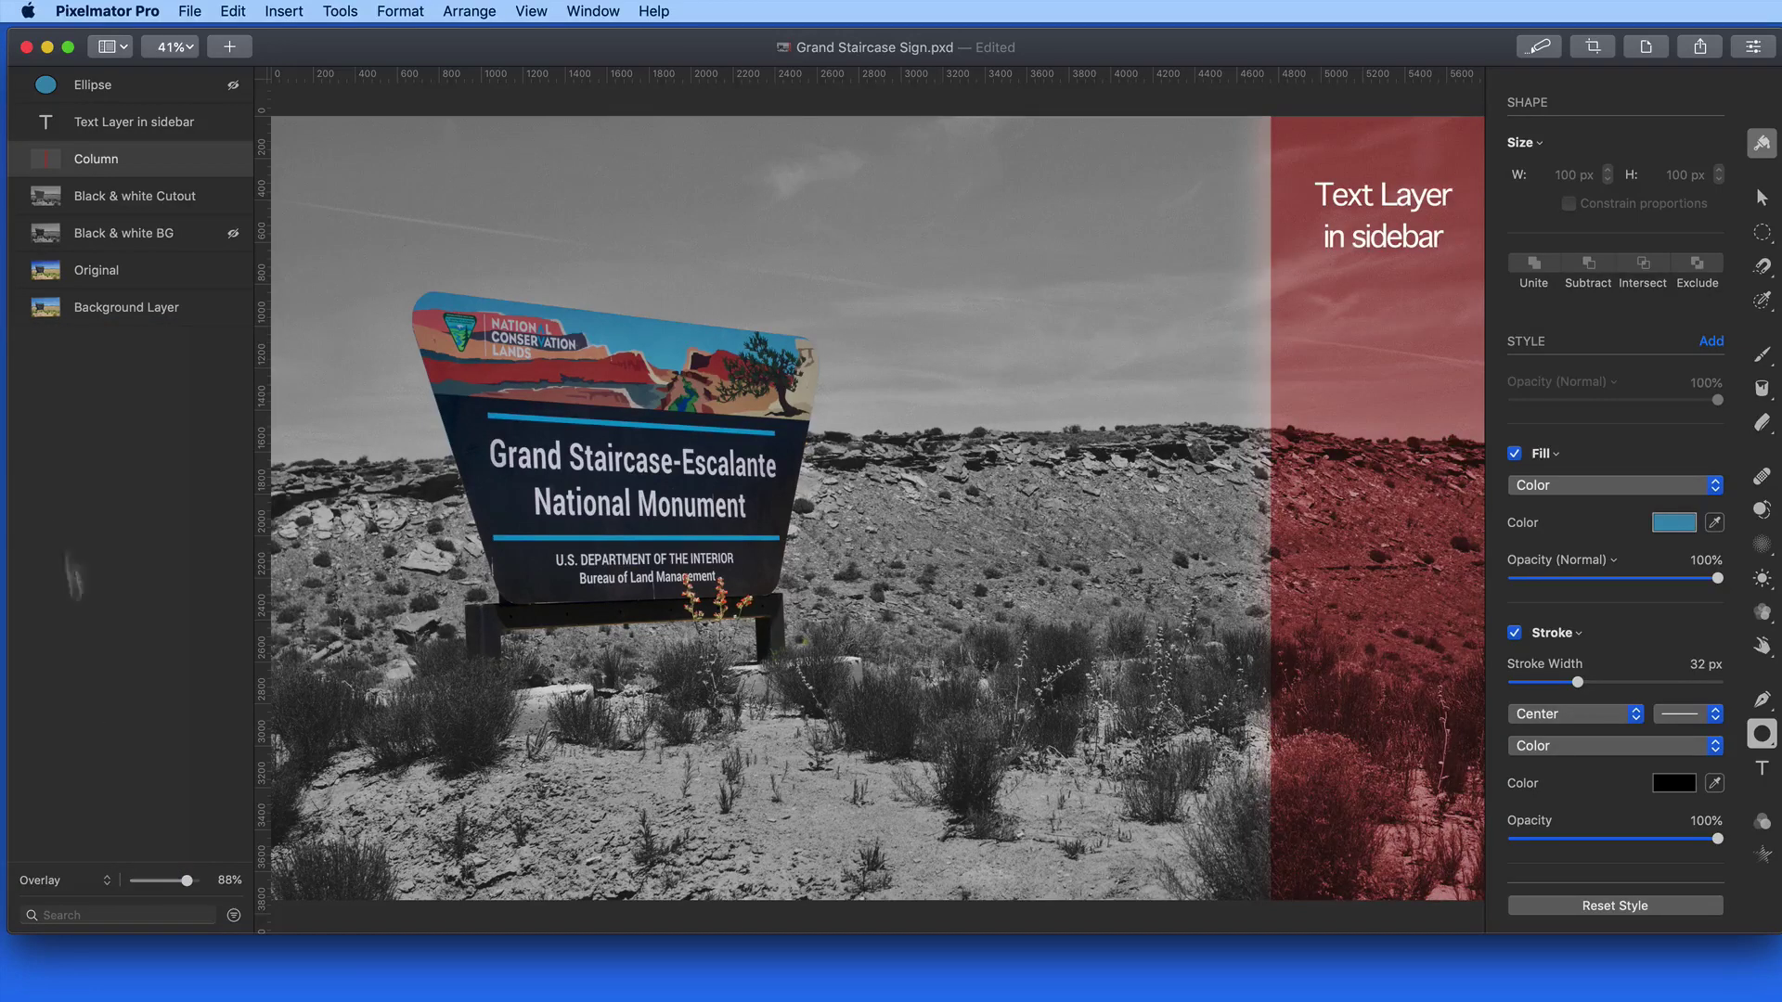
- Select Black & white Cutout and review its Style settings, keeping Normal blending at 100% opacity
left_click(124, 201)
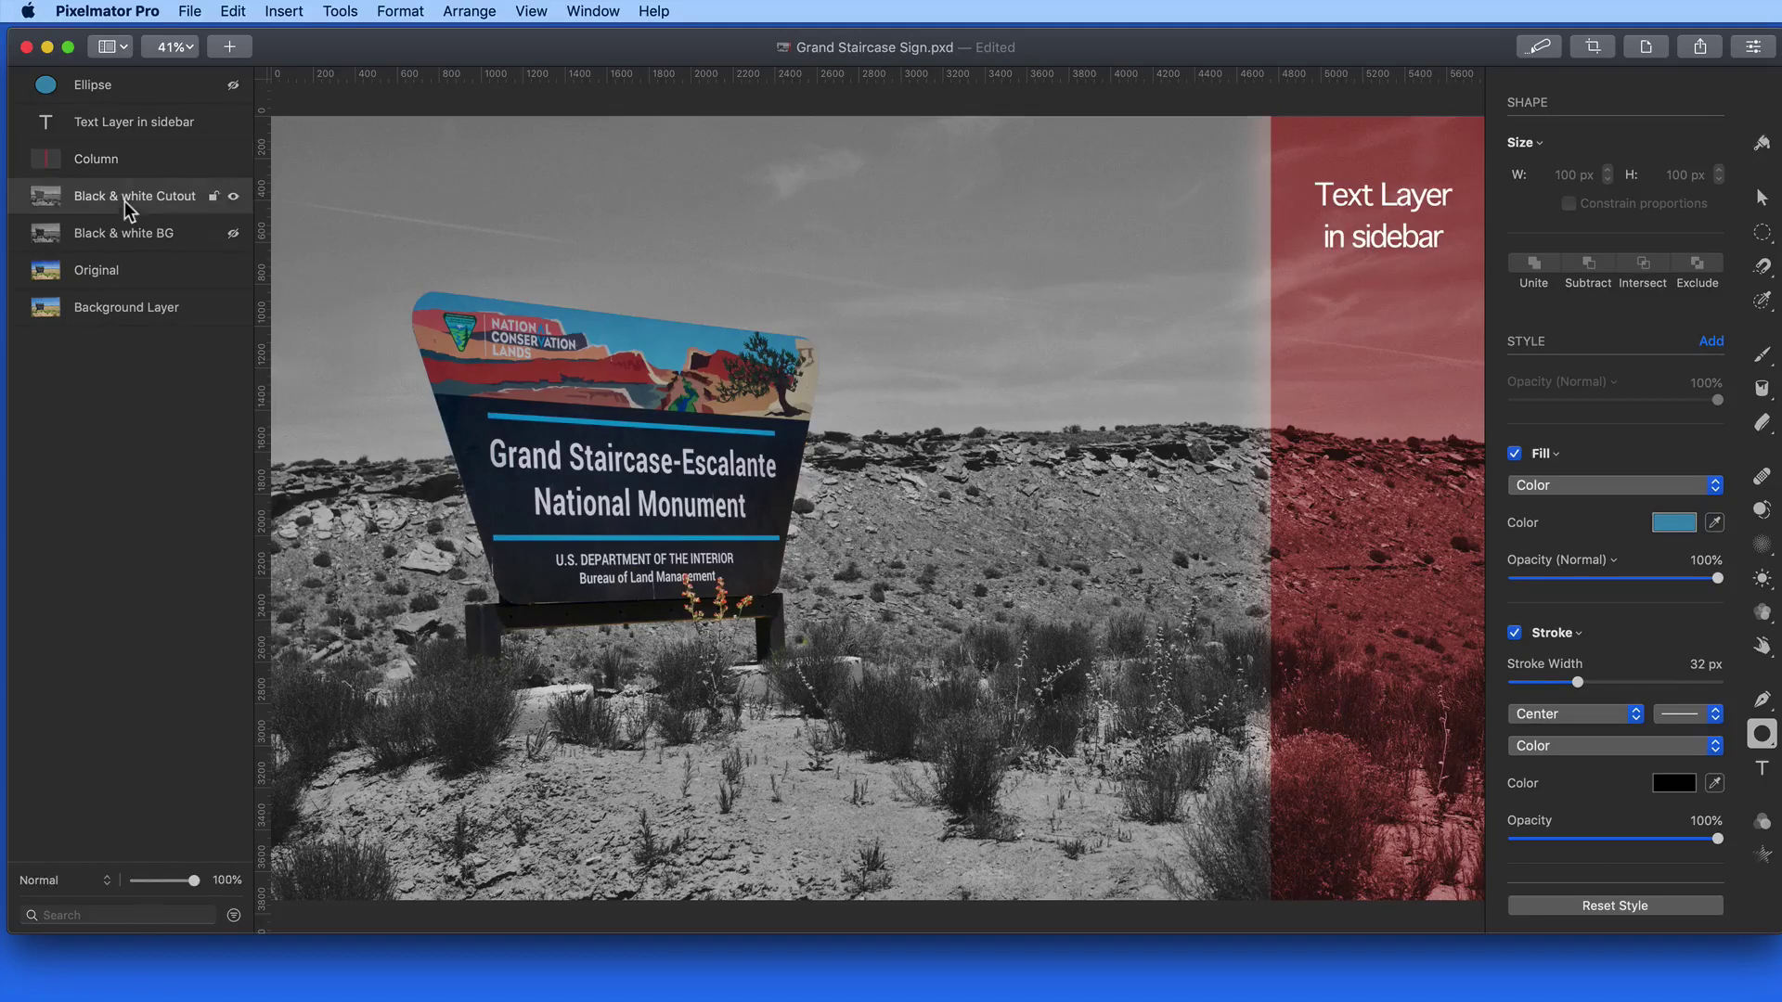
mouse_move(193, 880)
left_mouse_down()
mouse_move(151, 886)
mouse_move(208, 894)
left_mouse_up()
left_click(1763, 144)
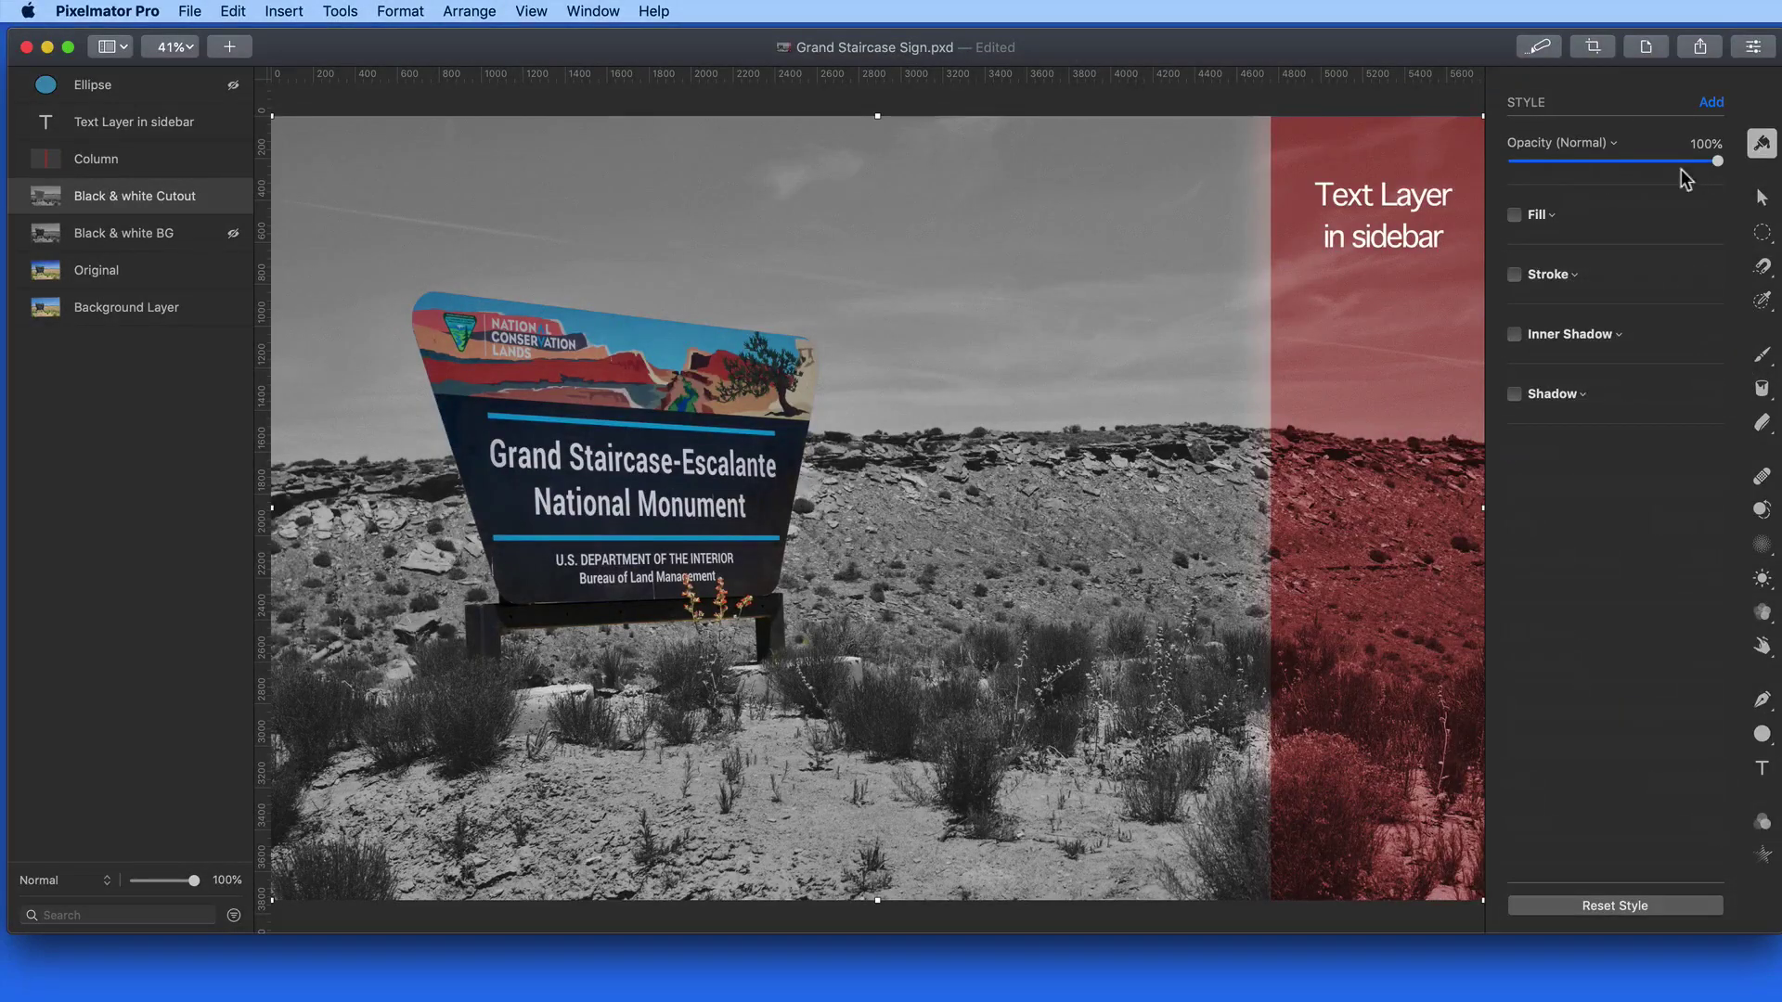
left_click(1589, 145)
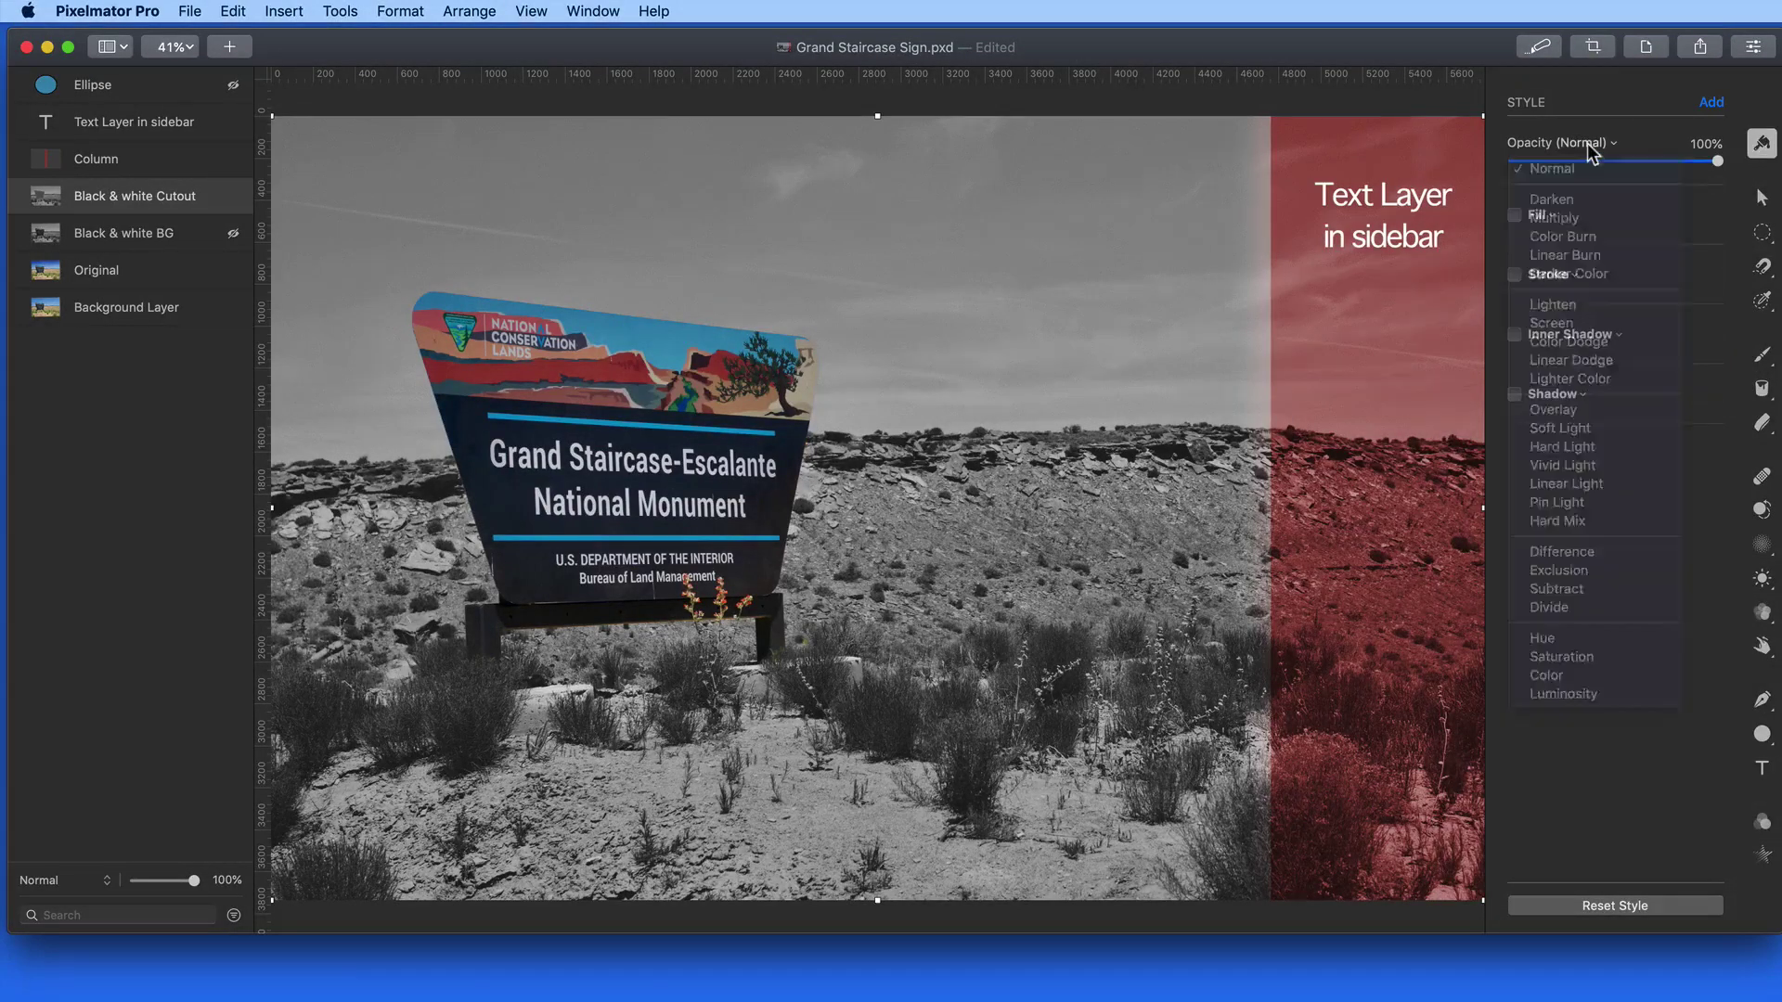
left_click(1551, 168)
mouse_move(1718, 160)
left_mouse_down()
mouse_move(1644, 161)
mouse_move(1718, 163)
left_mouse_up()
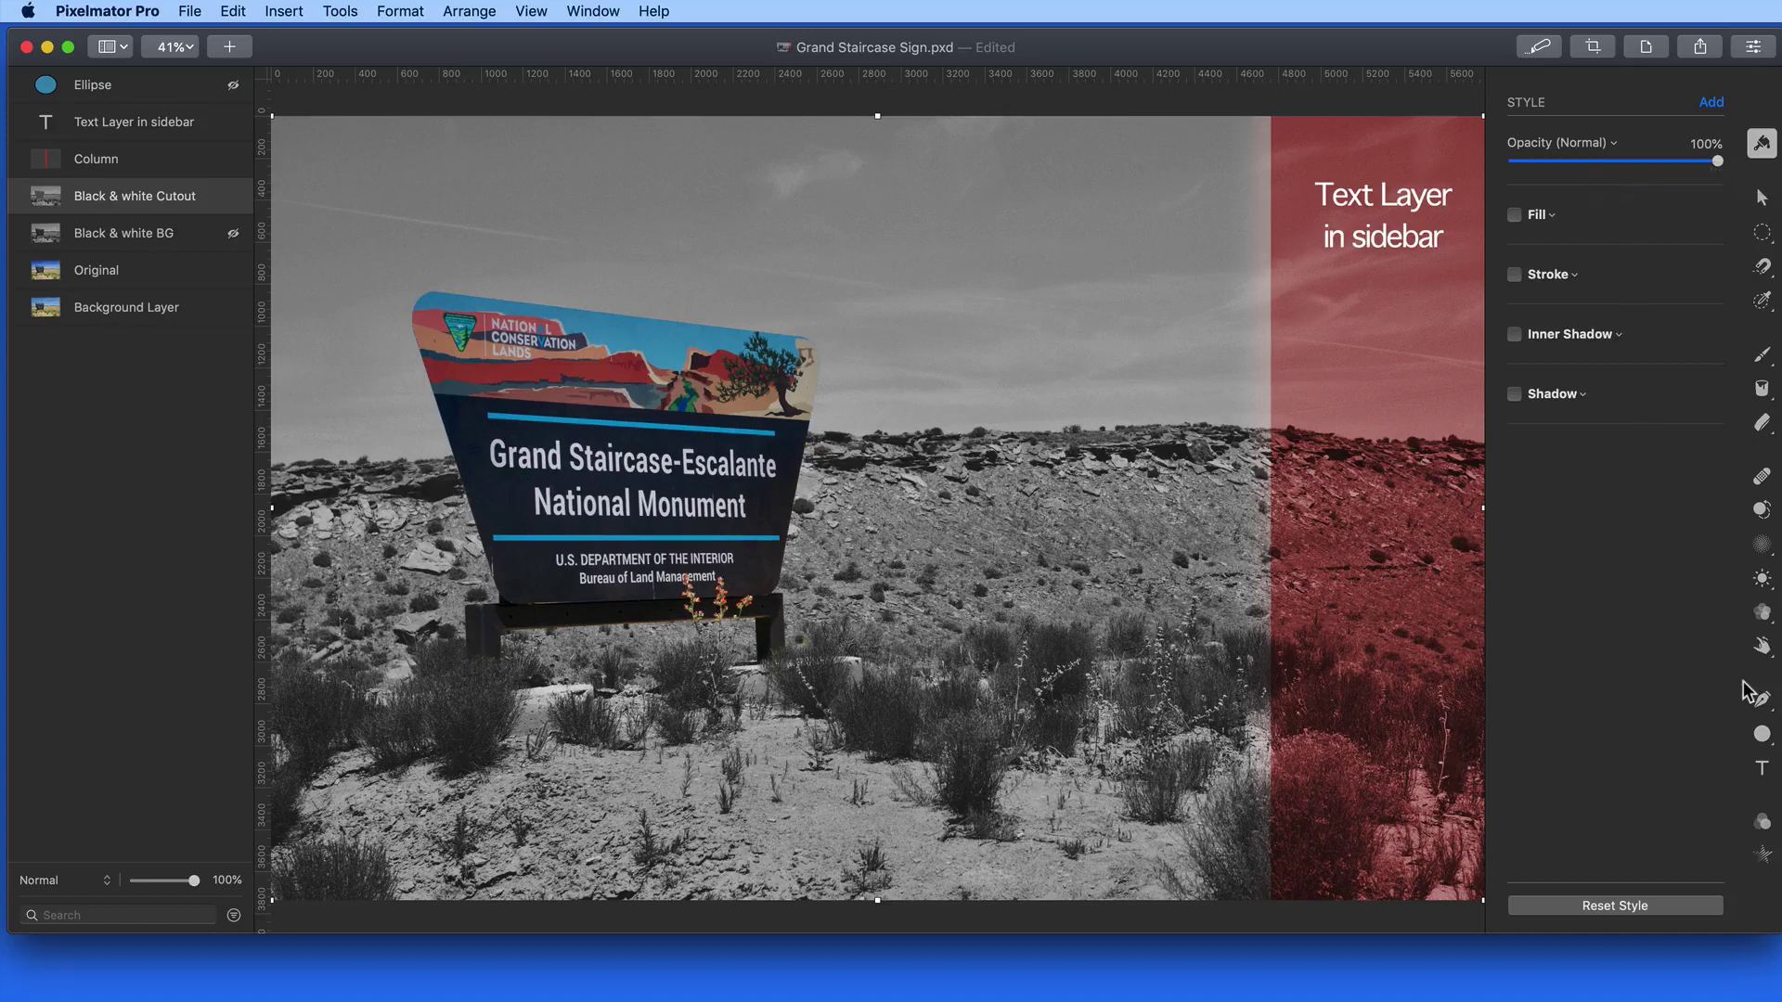
- Show Color Adjustments, filter the layer list by 'black', check both matches, then clear the search
left_click(1762, 822)
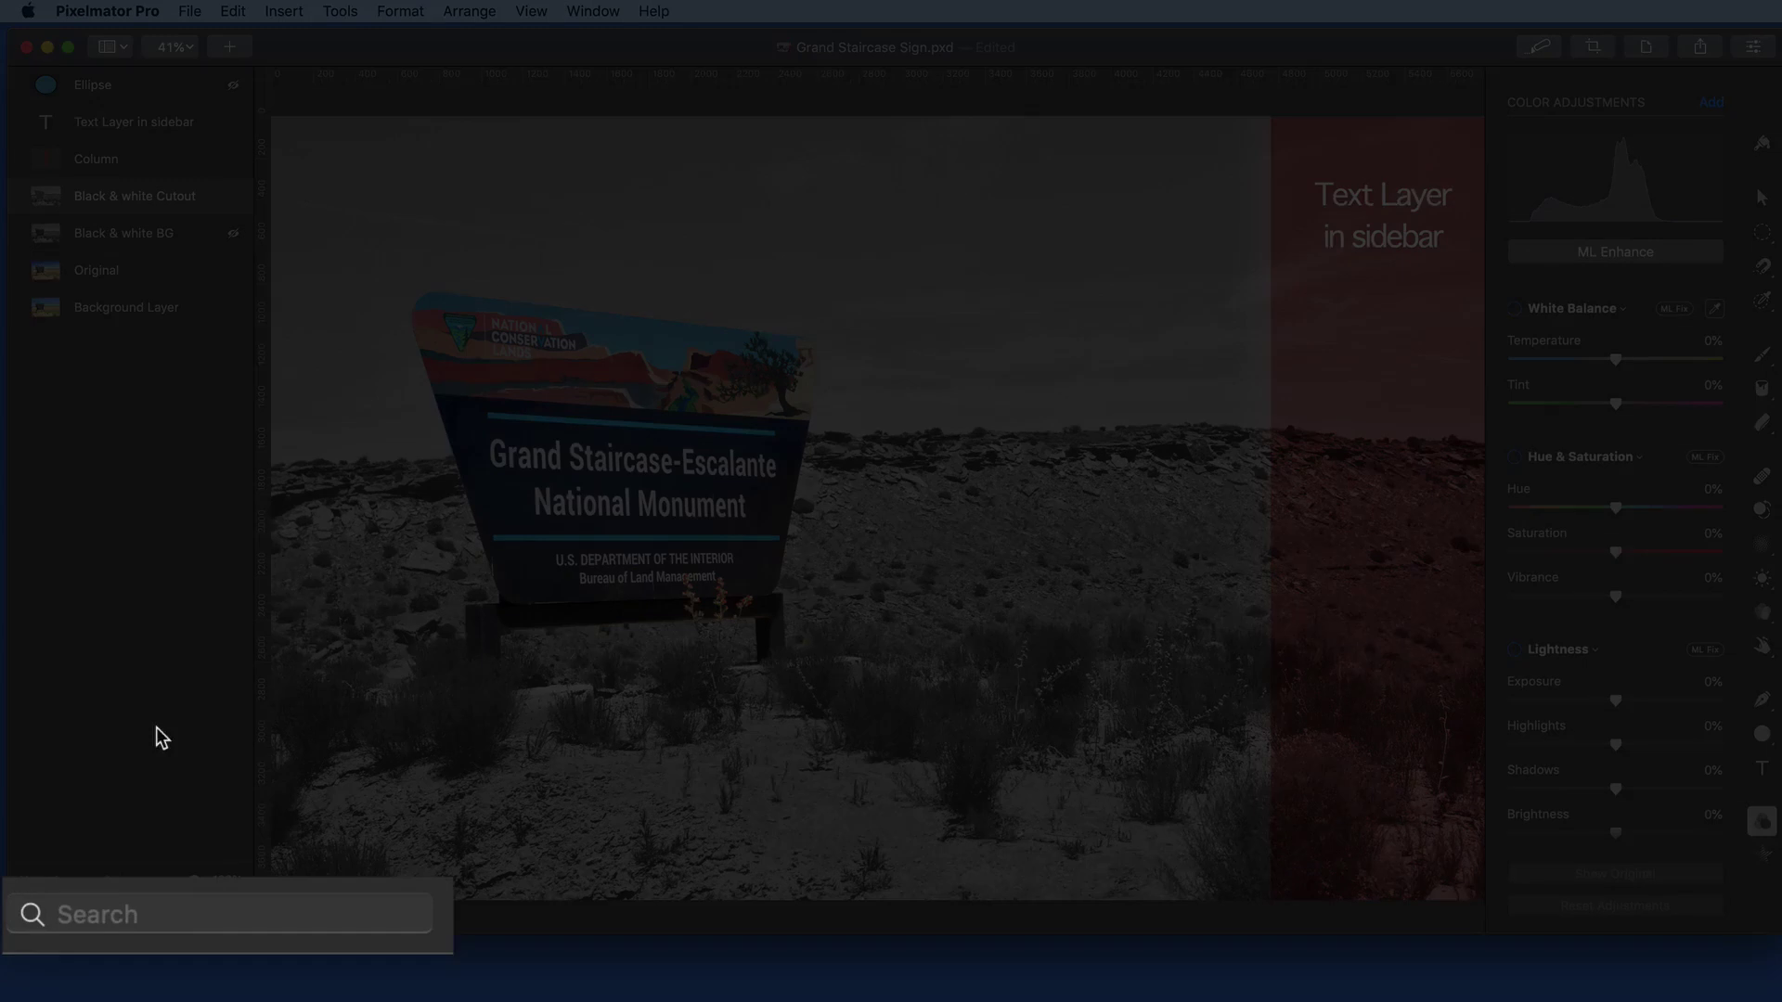
left_click(250, 915)
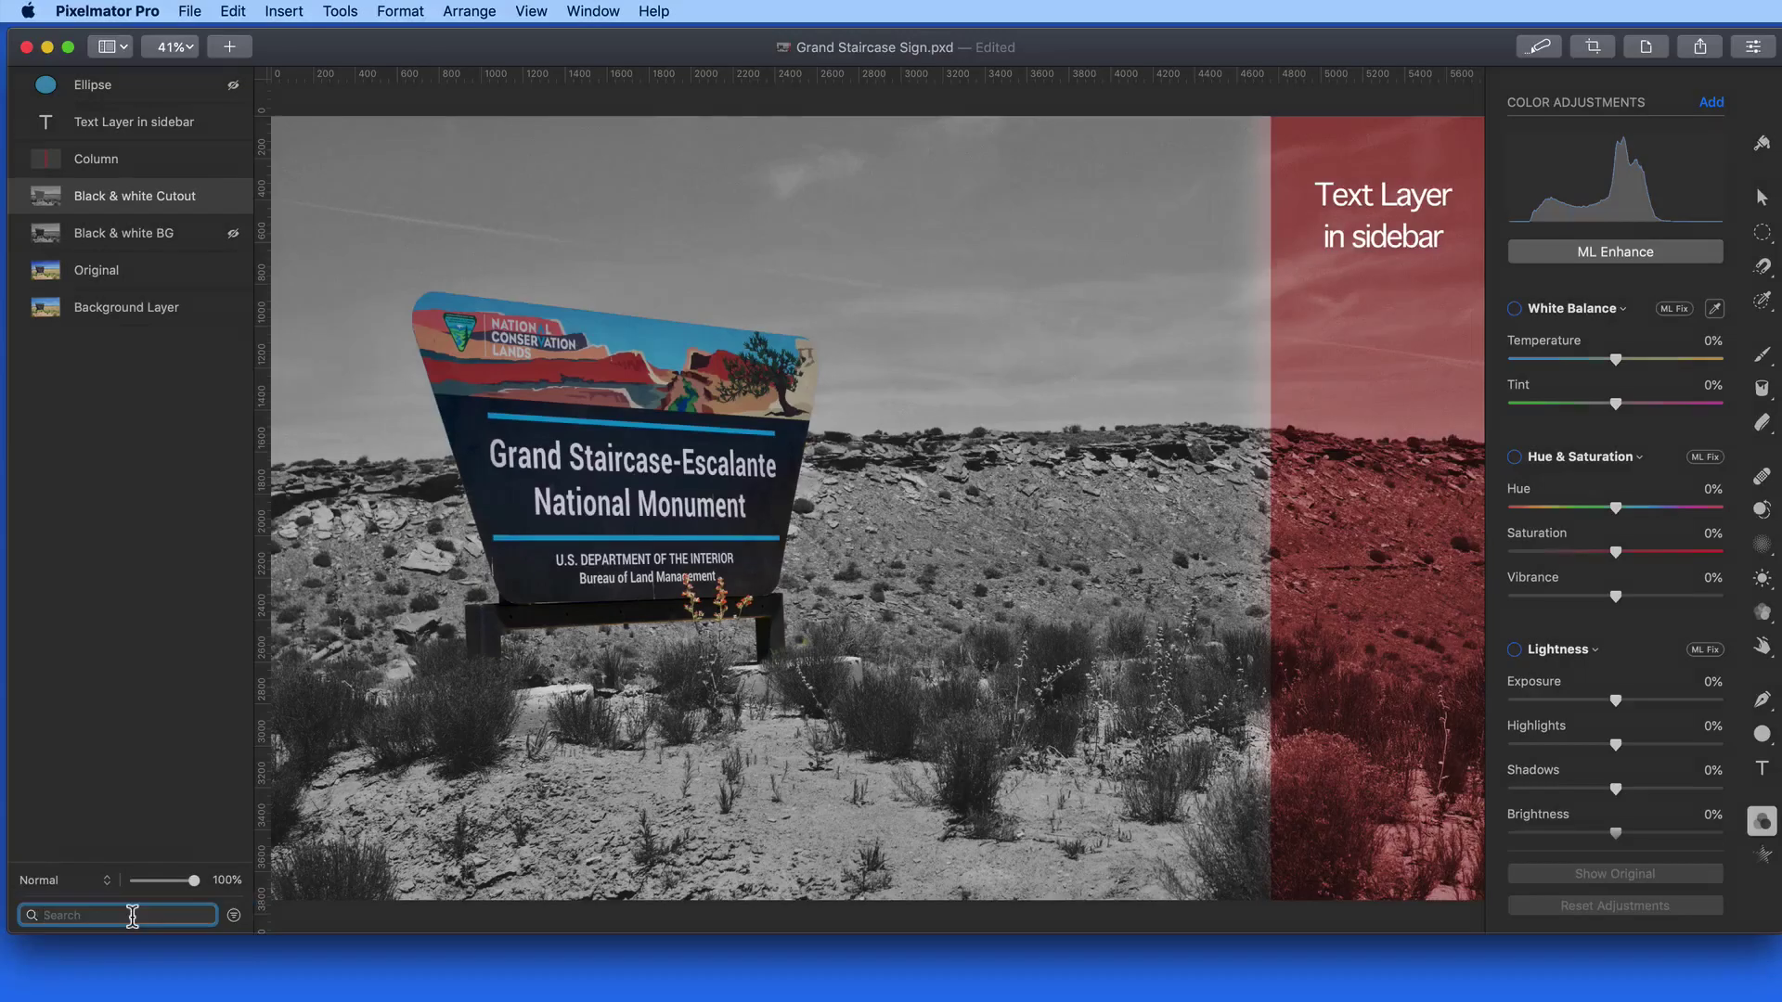
type("black")
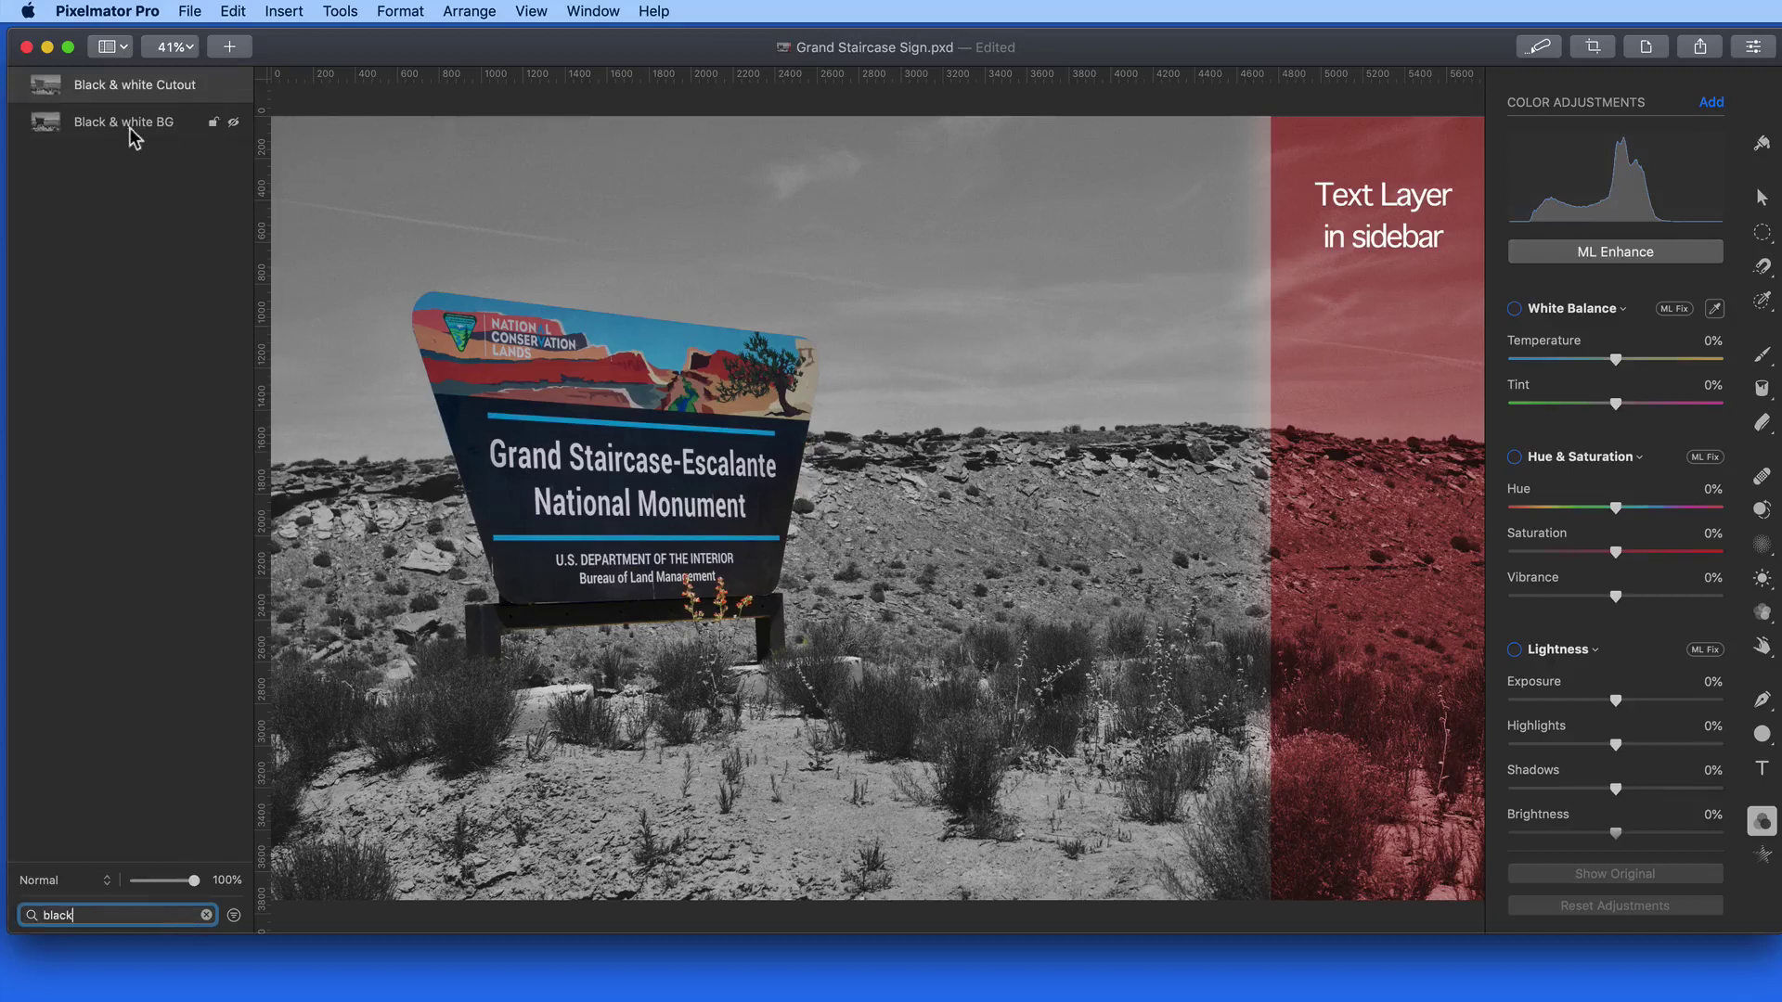
left_click(135, 137)
left_click(130, 98)
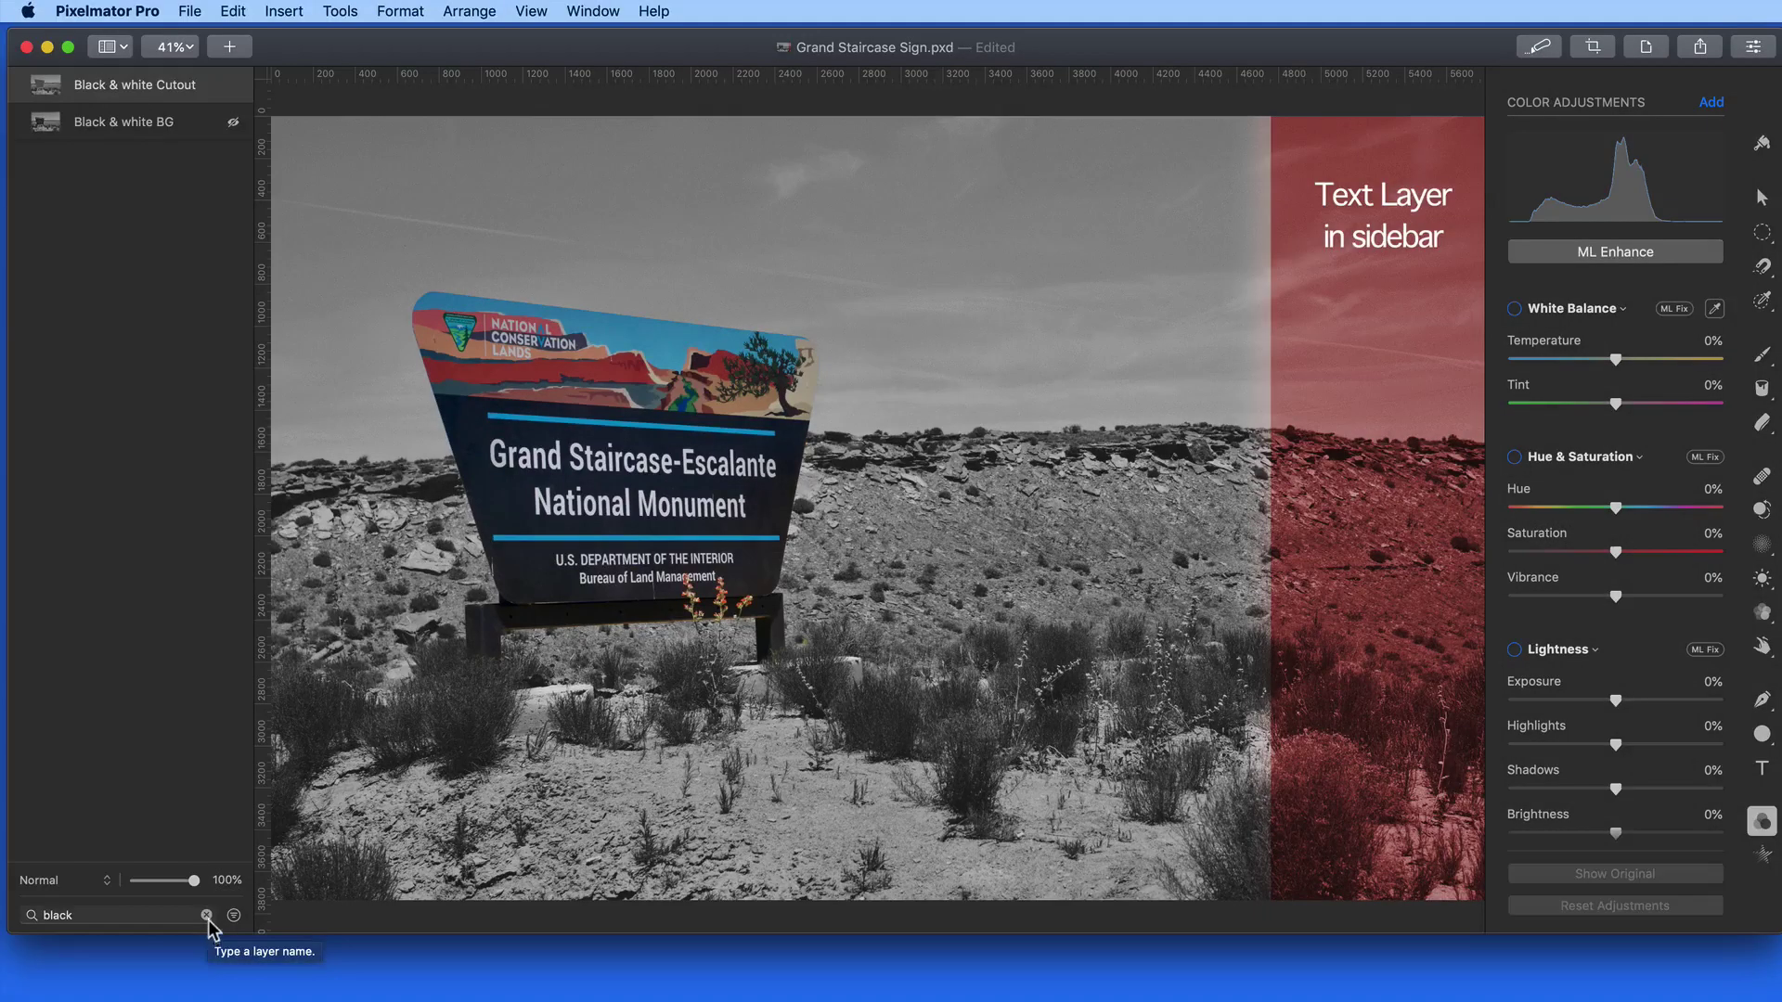
left_click(210, 915)
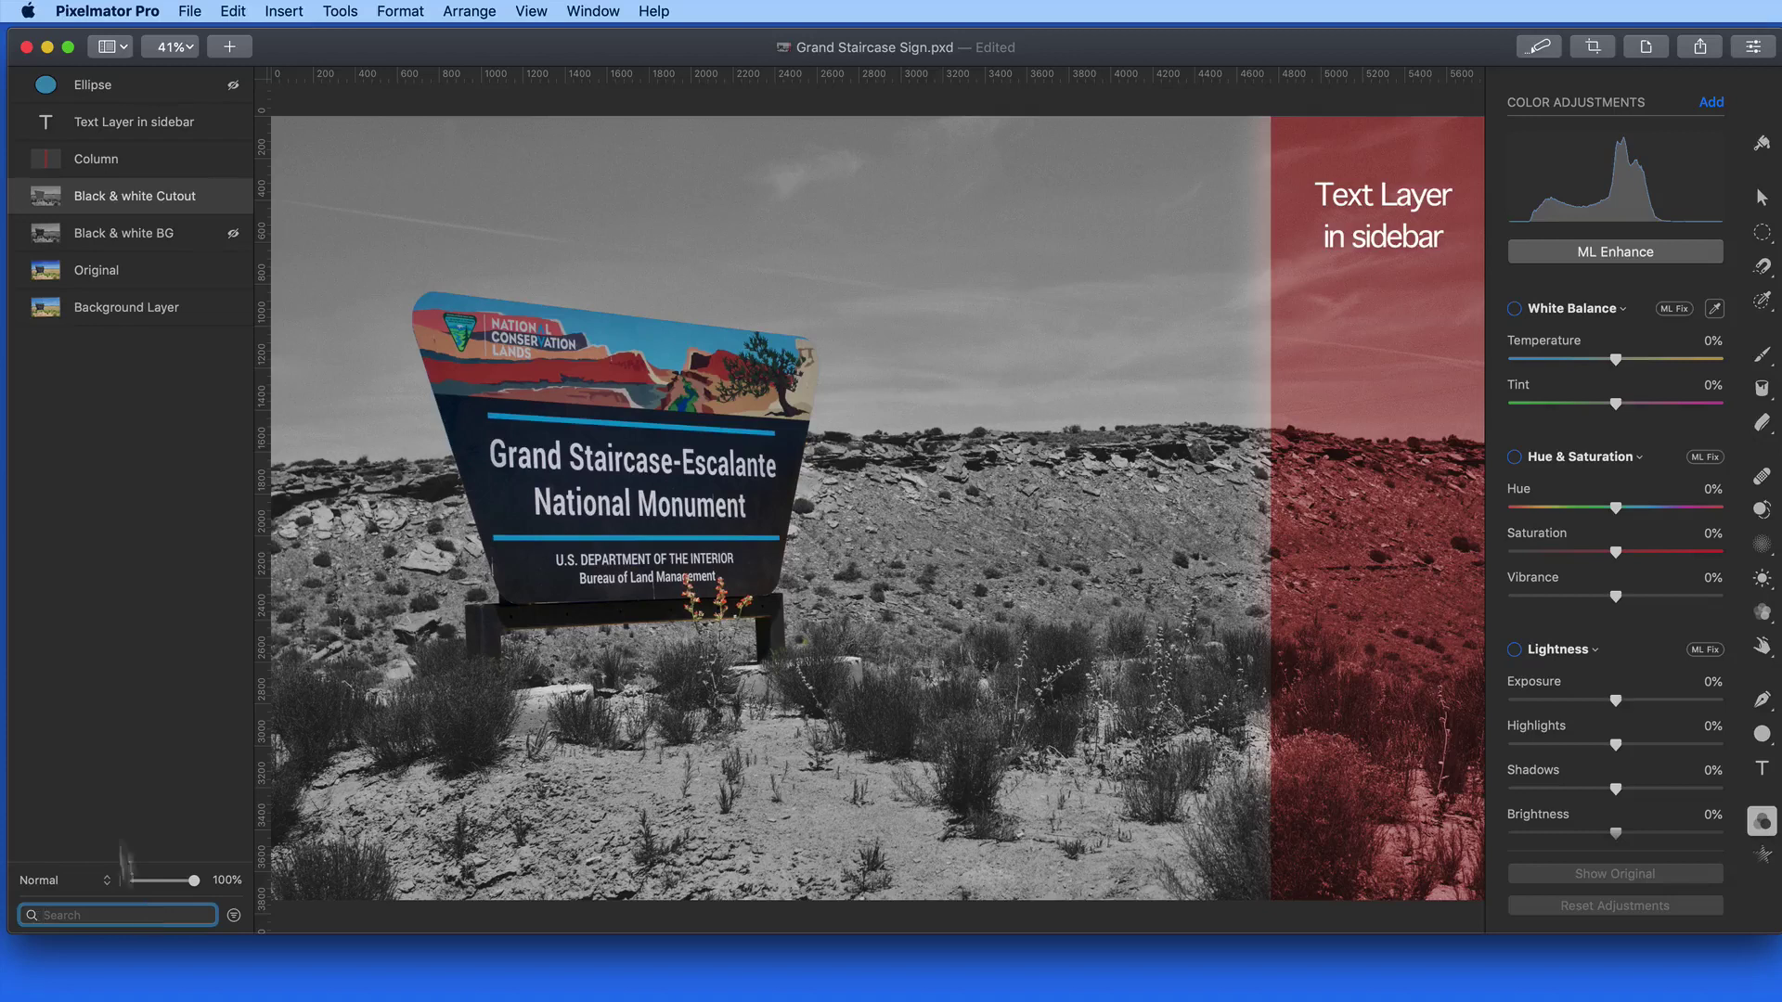
- Rename the Column layer to 'Red Sidebar'
double_click(104, 159)
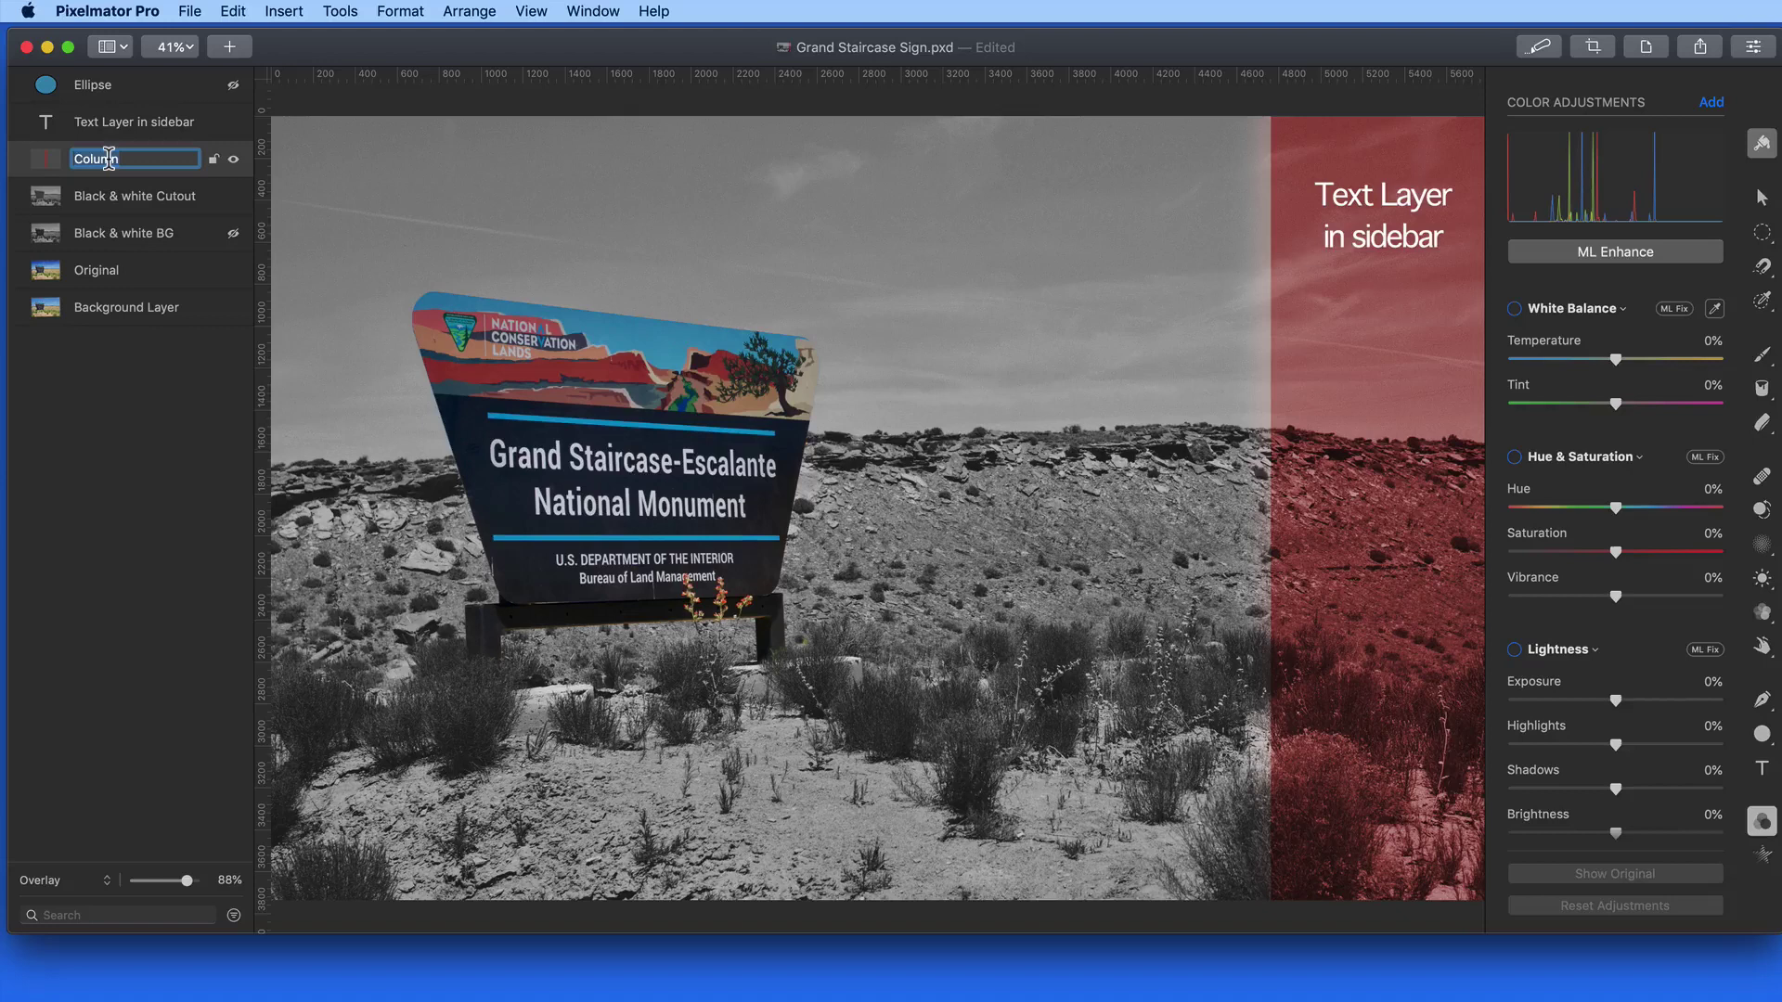
type("Red Sidebar")
key("Return")
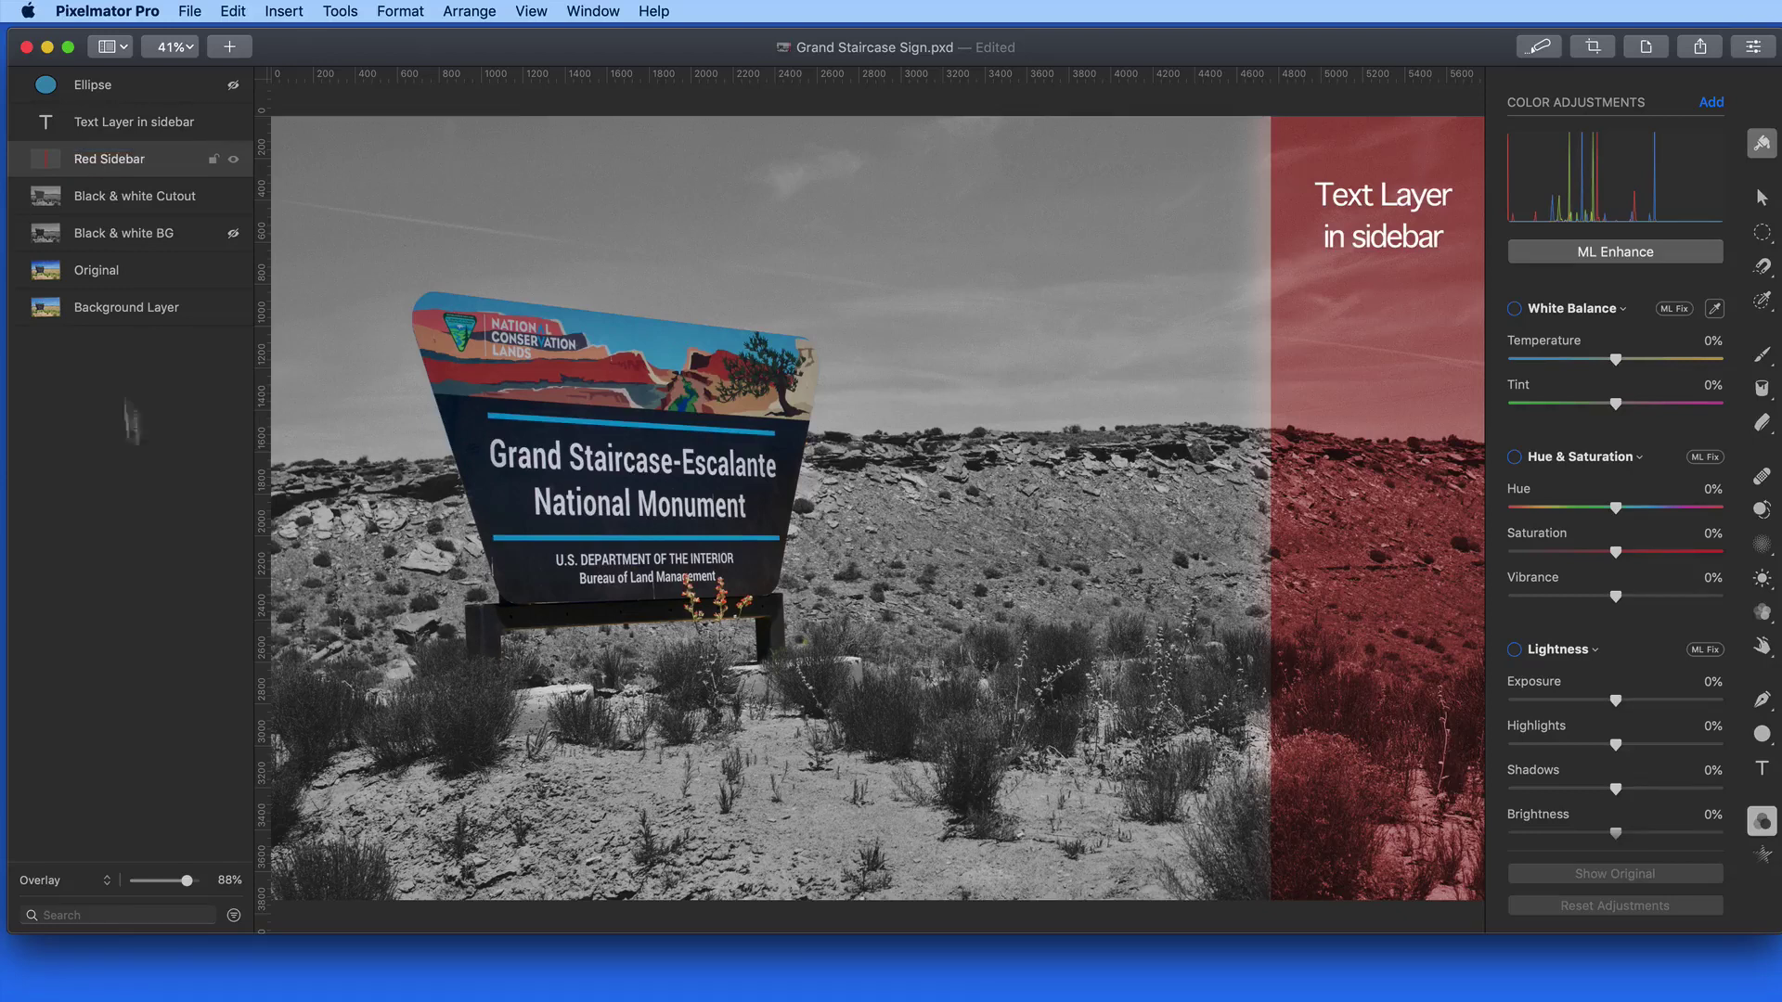
- Search the layer list for 'sidebar', then clear the search
left_click(116, 913)
type("side")
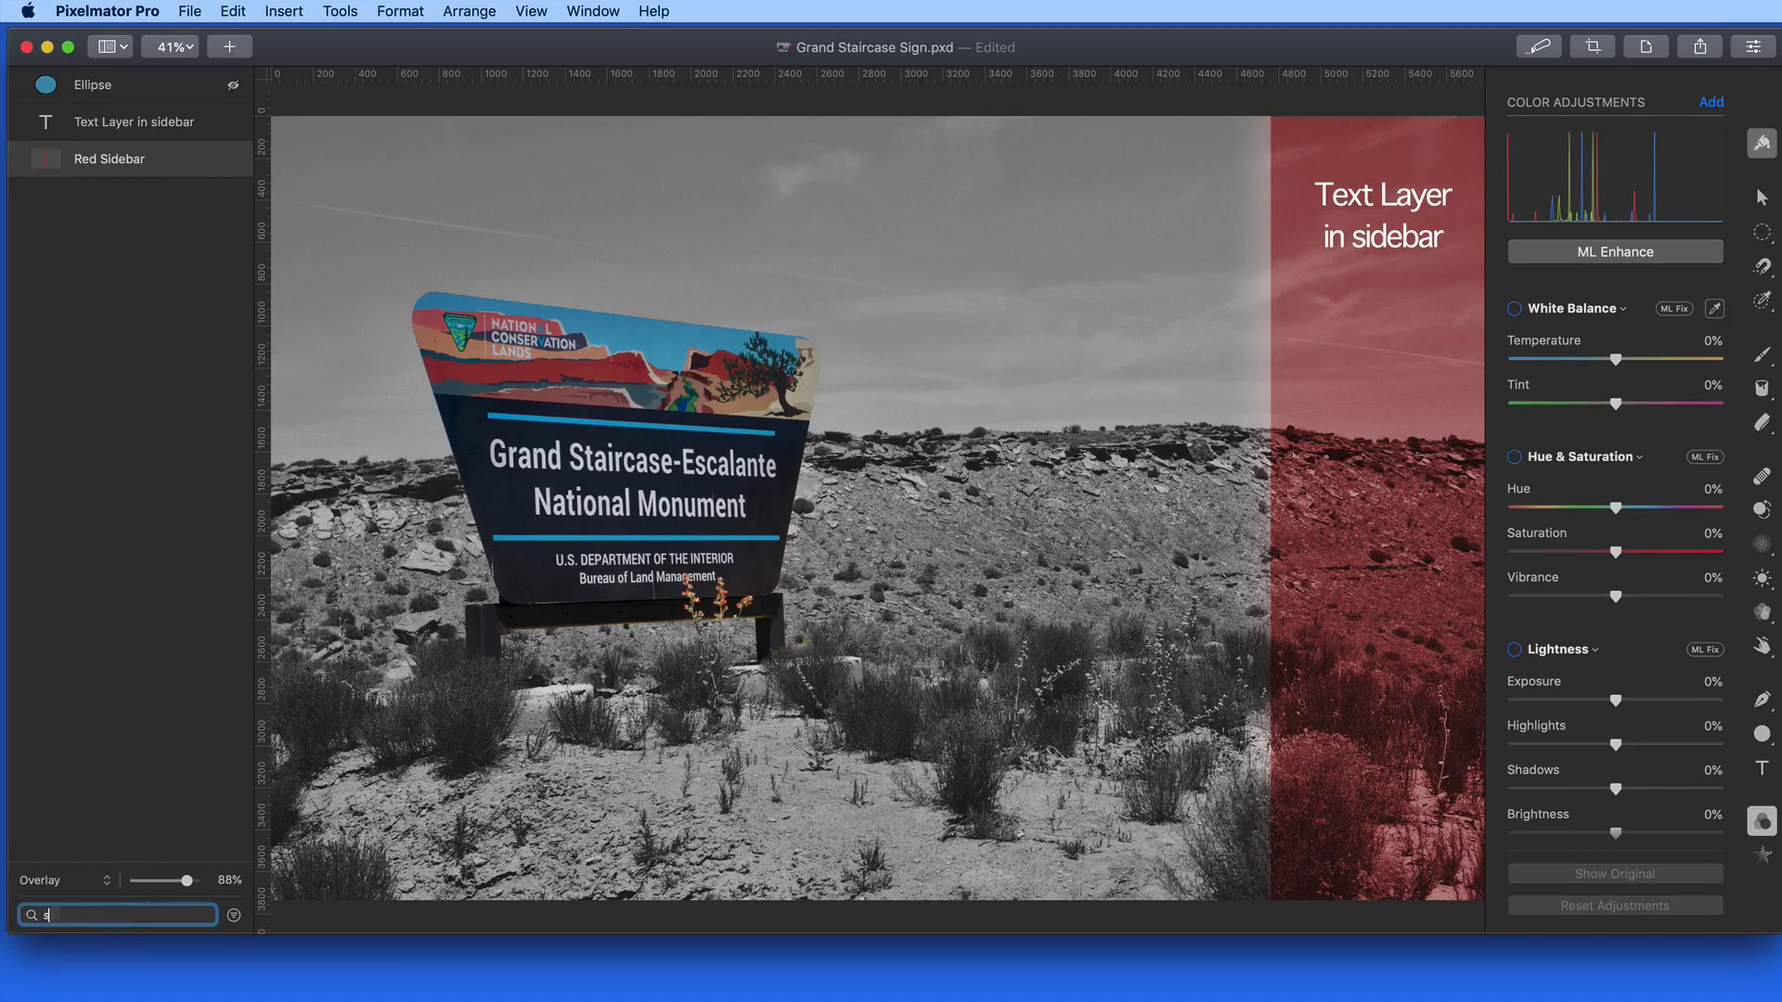
type("bar")
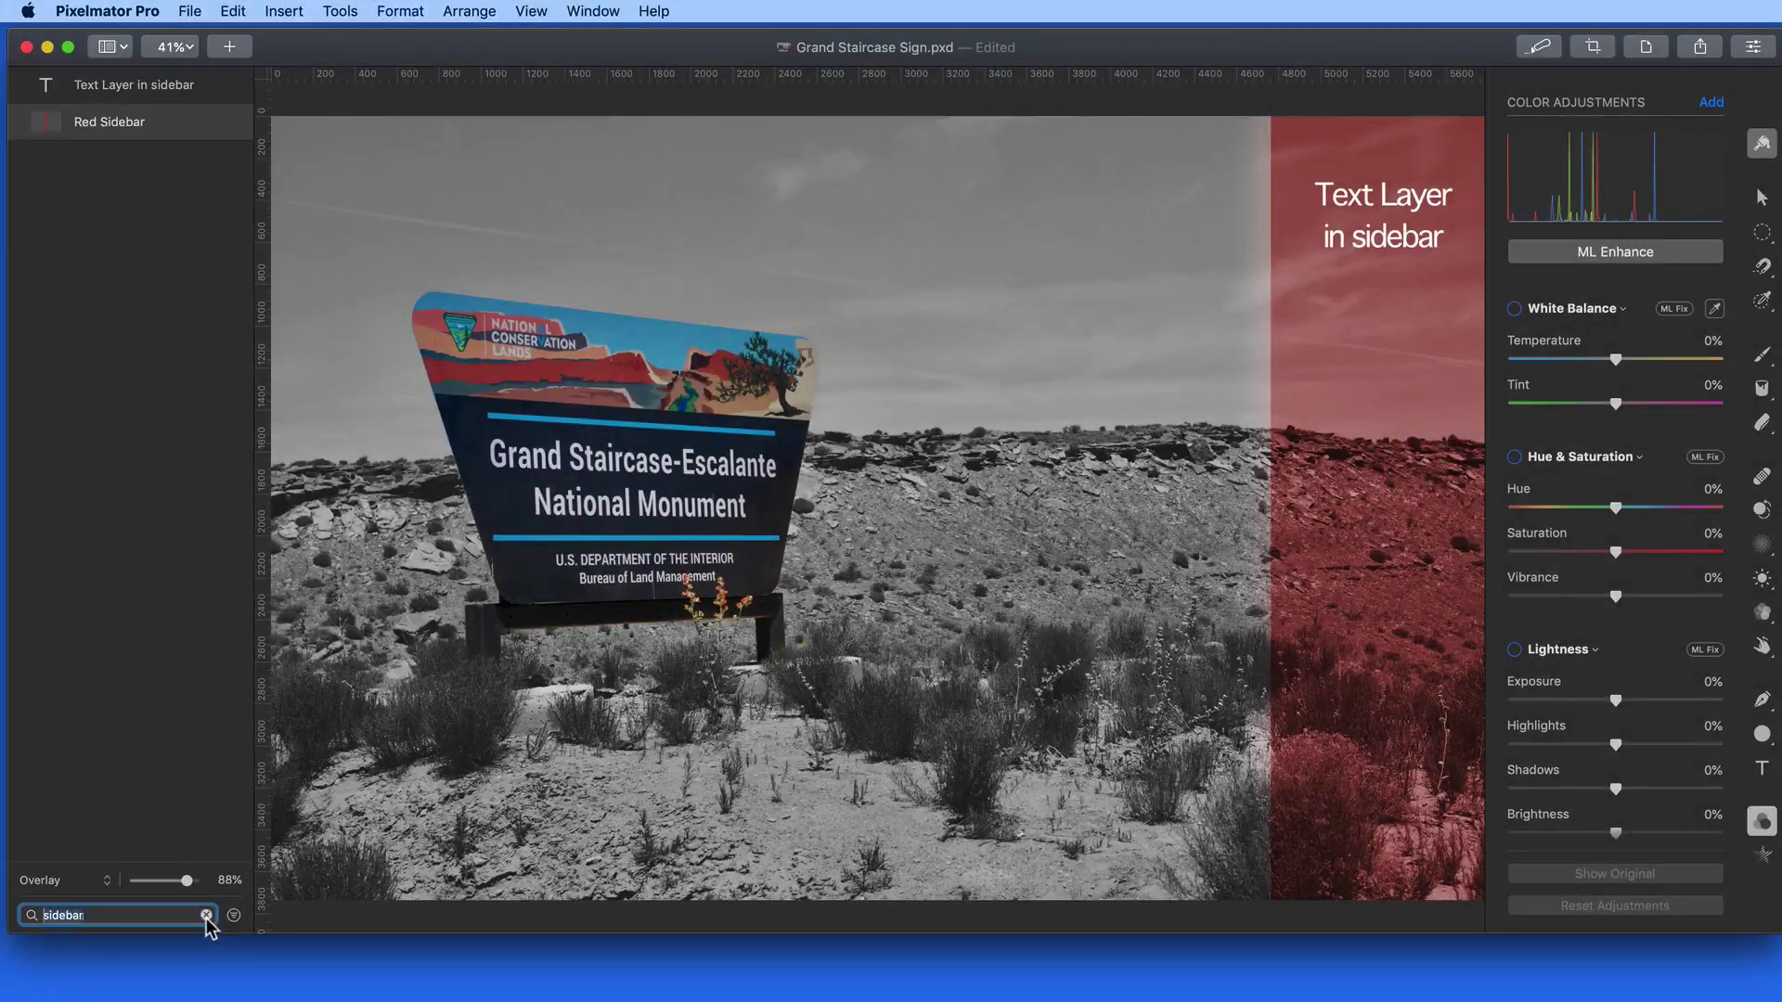
left_click(208, 916)
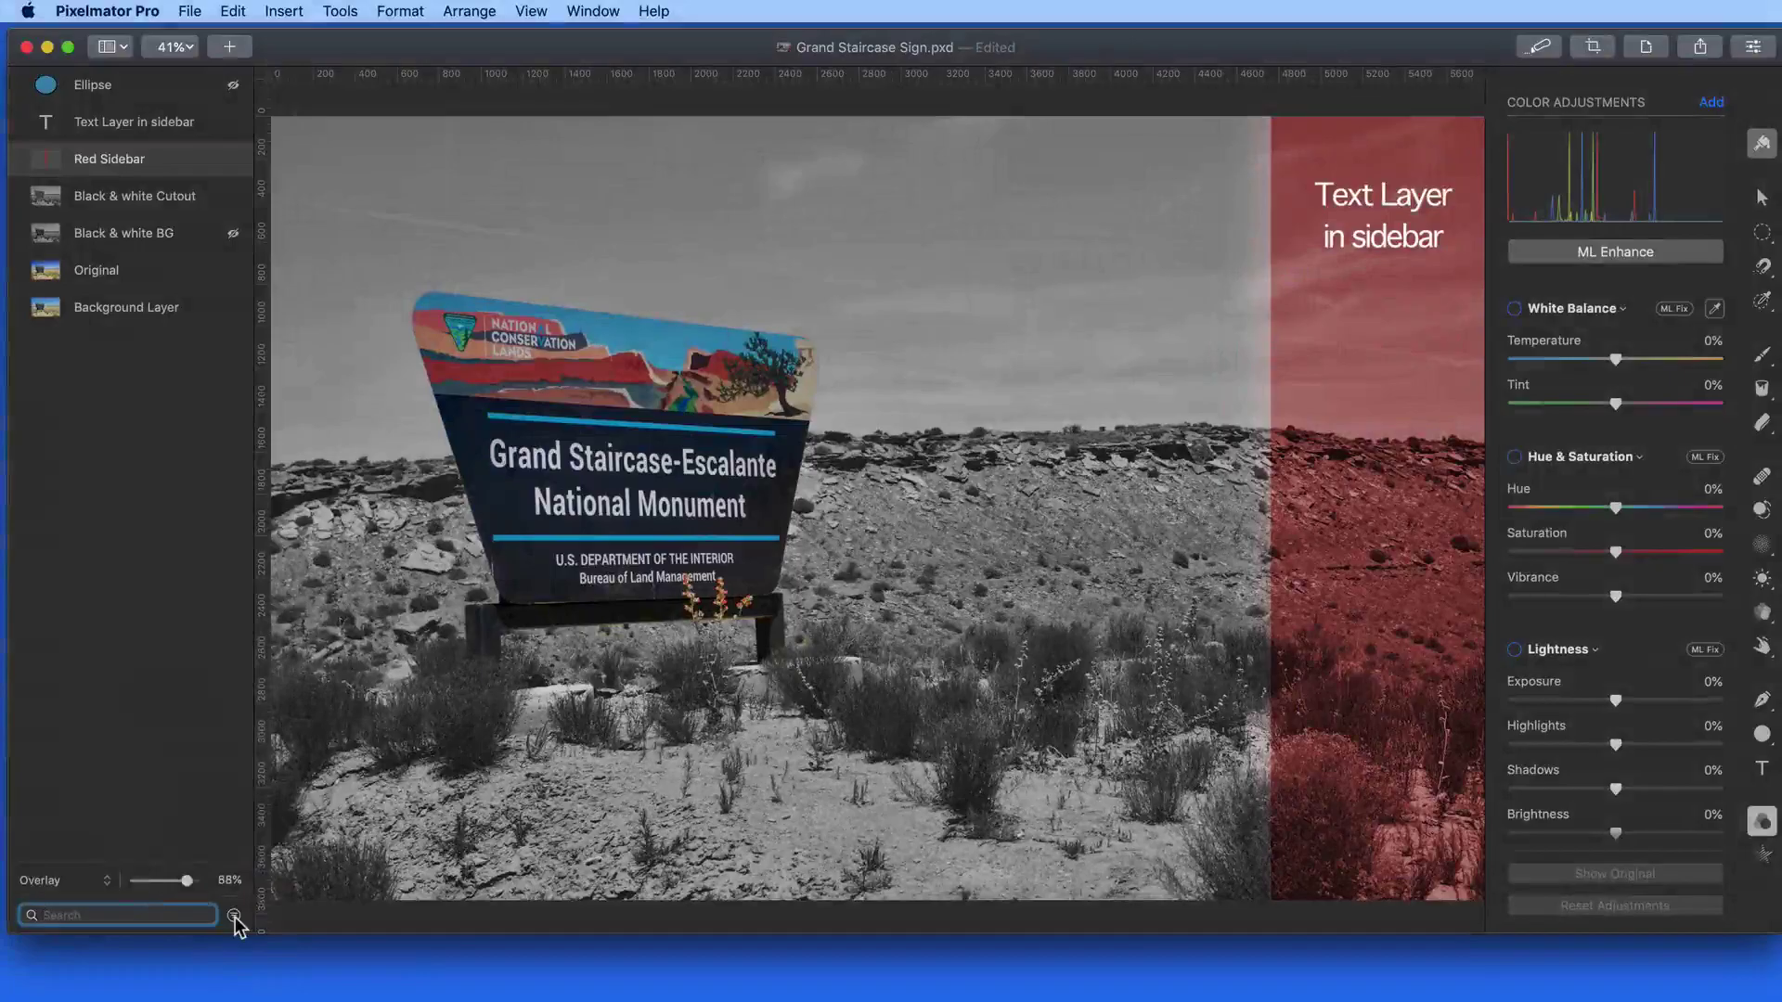
- Filter the layer list to show only Text and Shapes layers
left_click(234, 916)
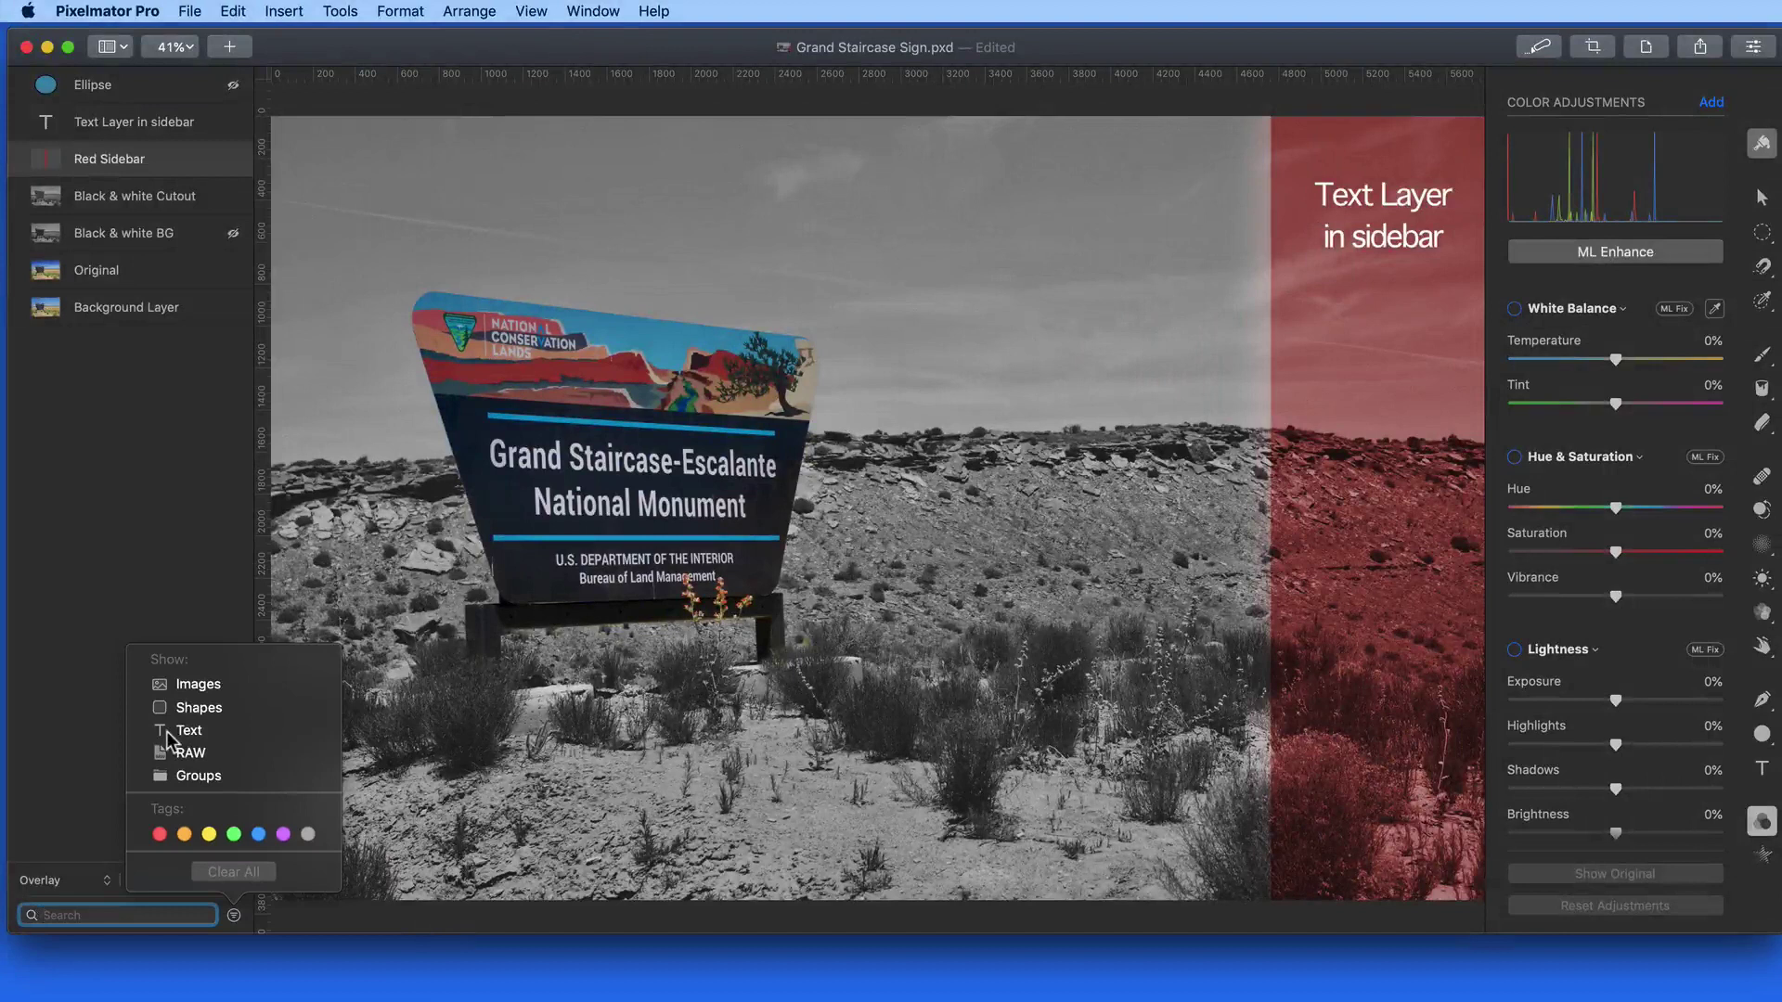
left_click(167, 732)
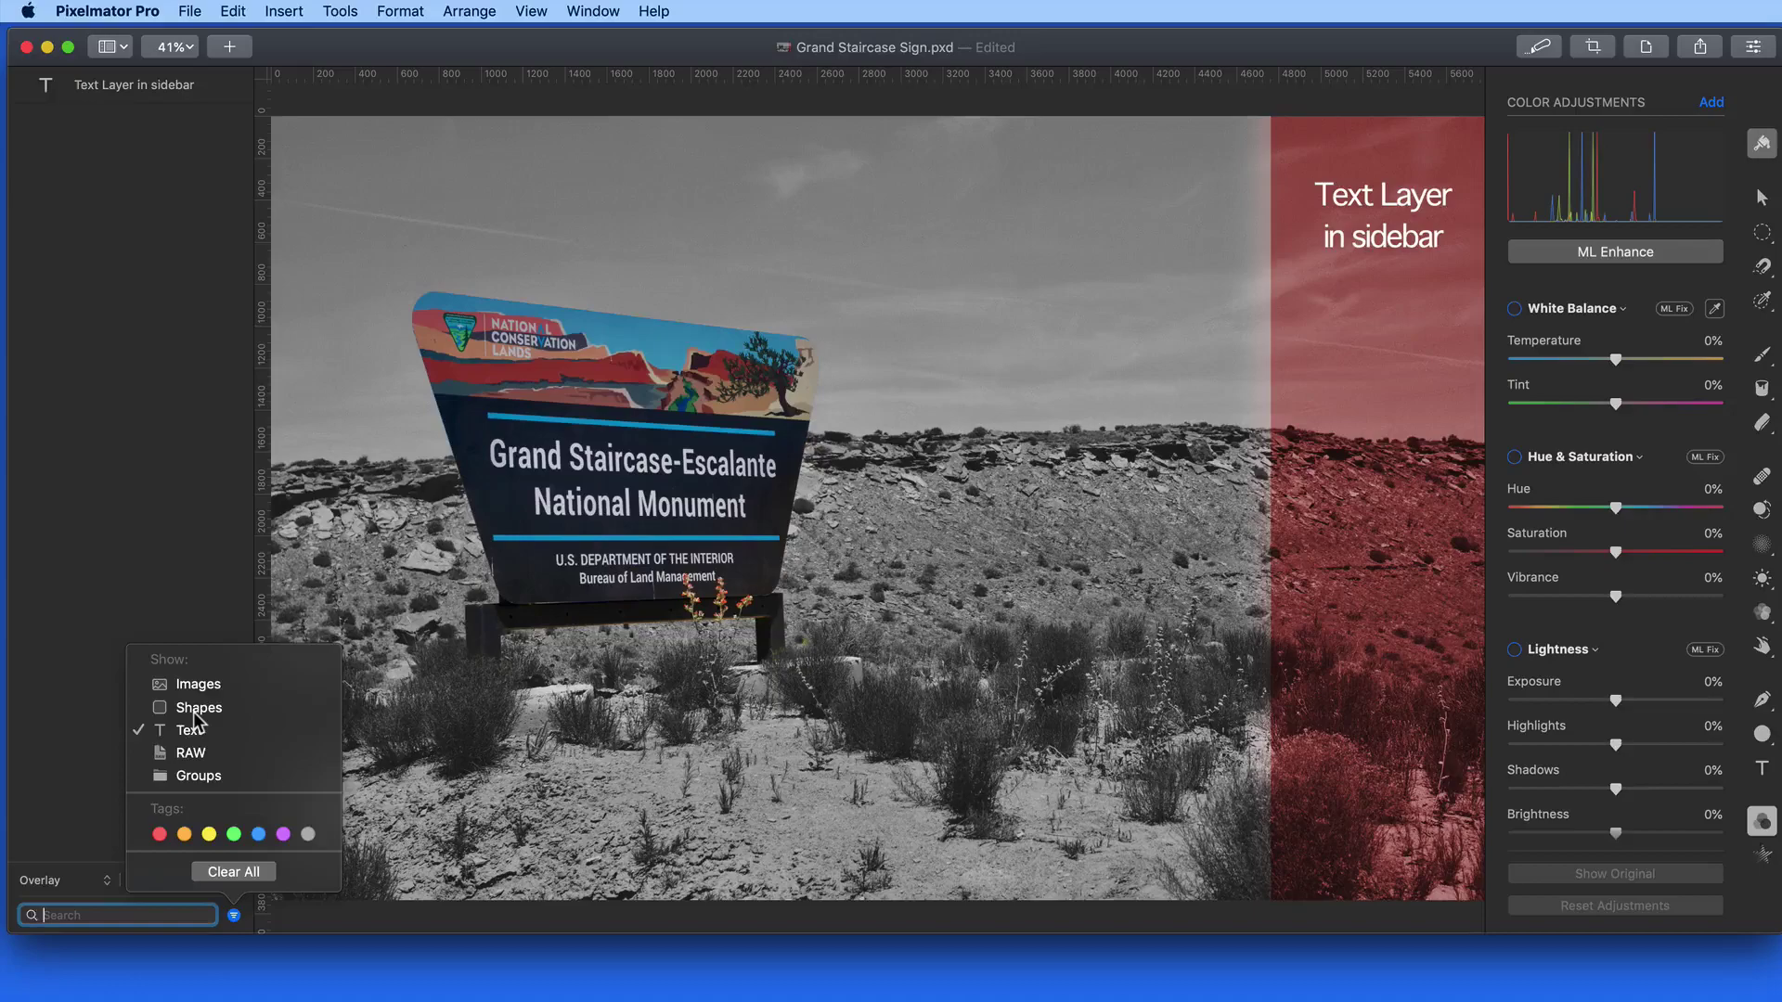
left_click(195, 709)
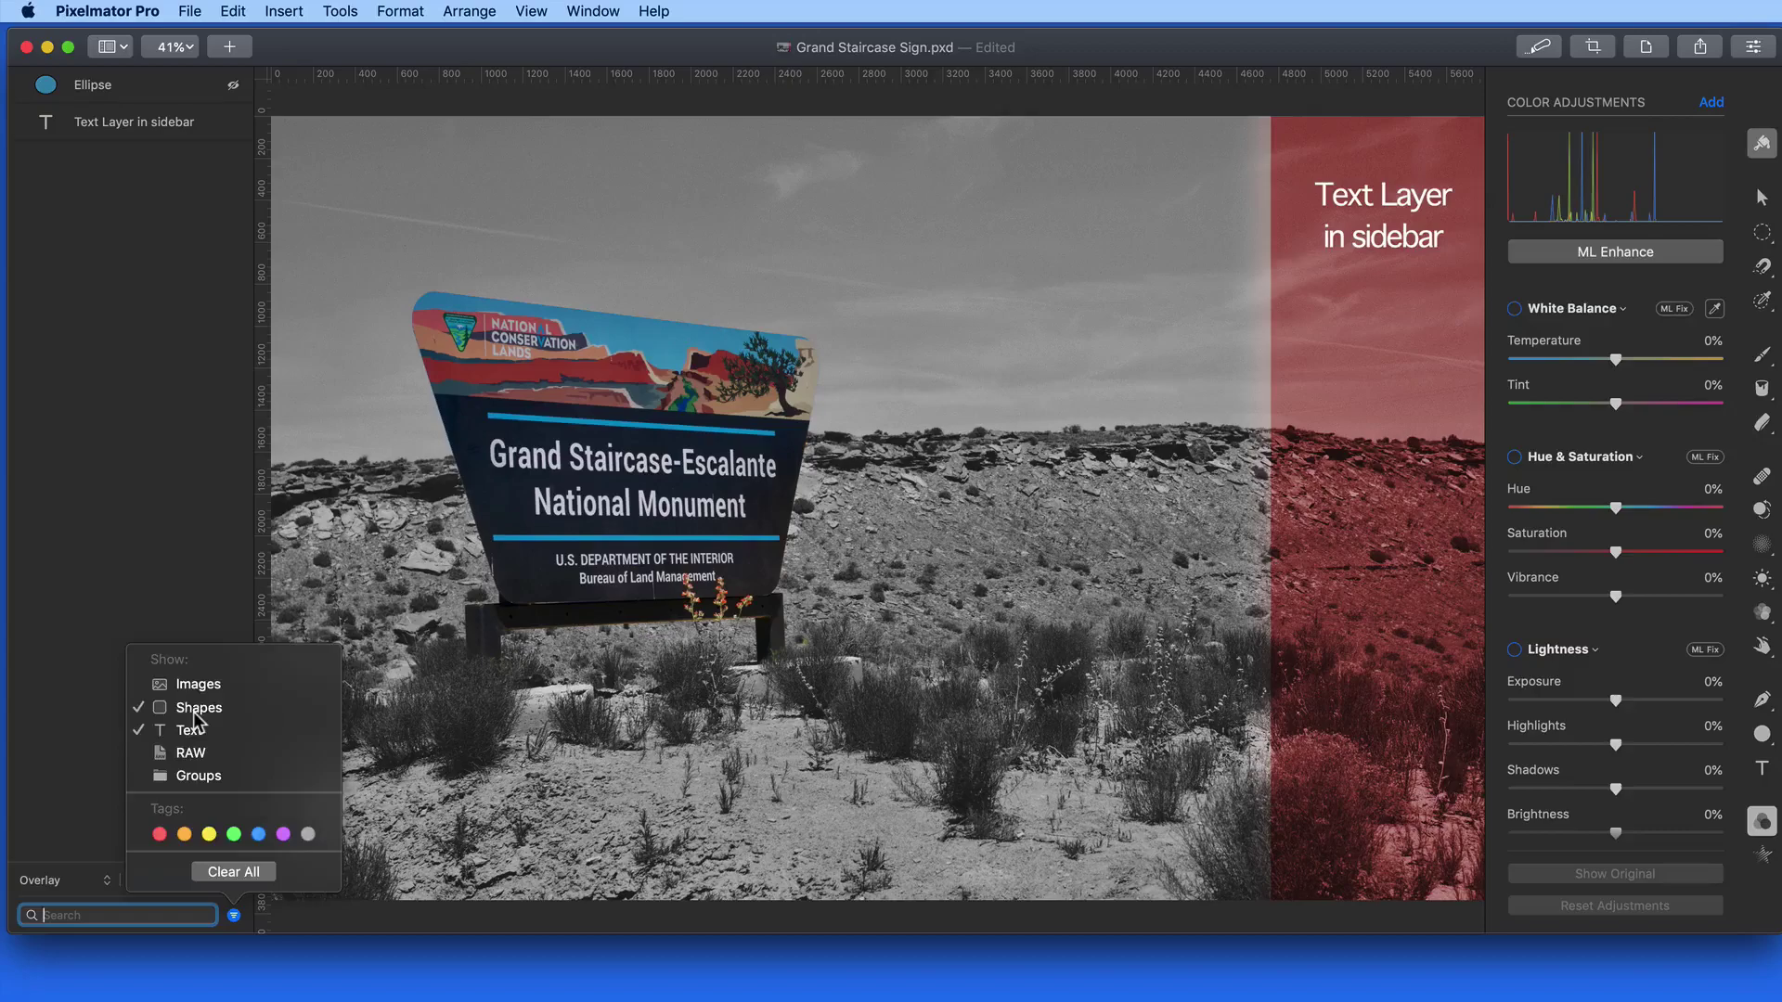
left_click(140, 509)
- Show then re-hide the Ellipse layer, and clear all layer filters
left_click(130, 91)
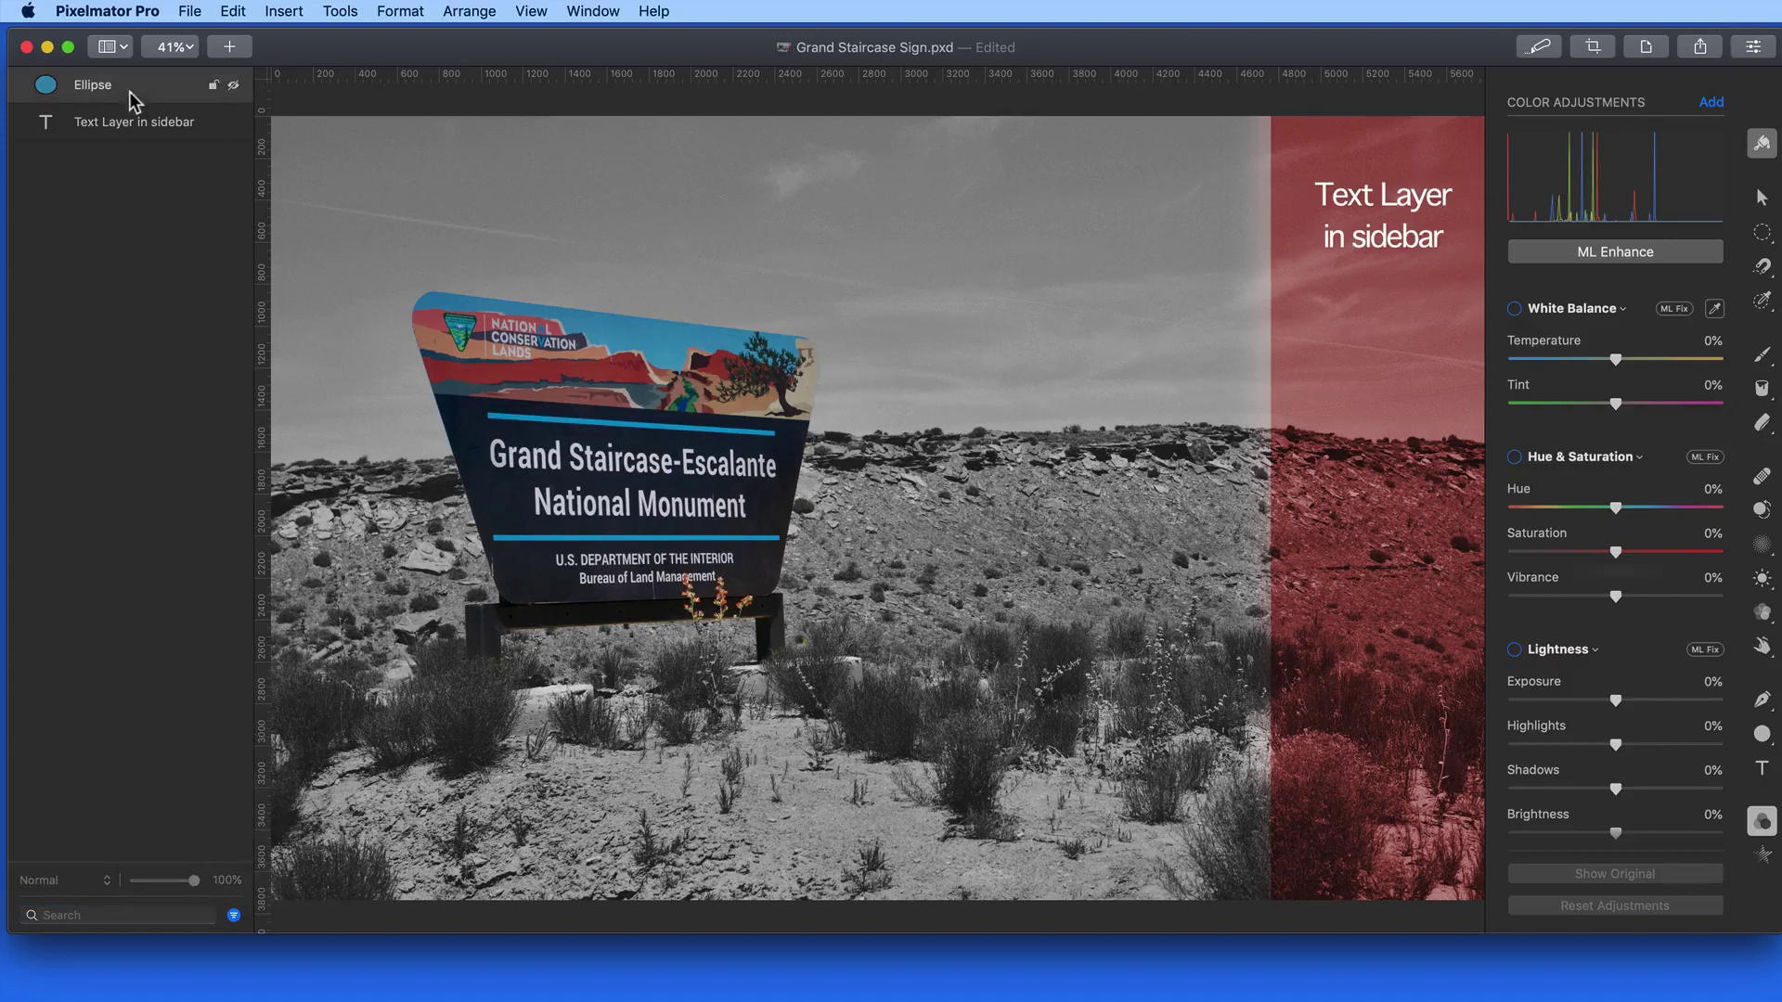
left_click(231, 87)
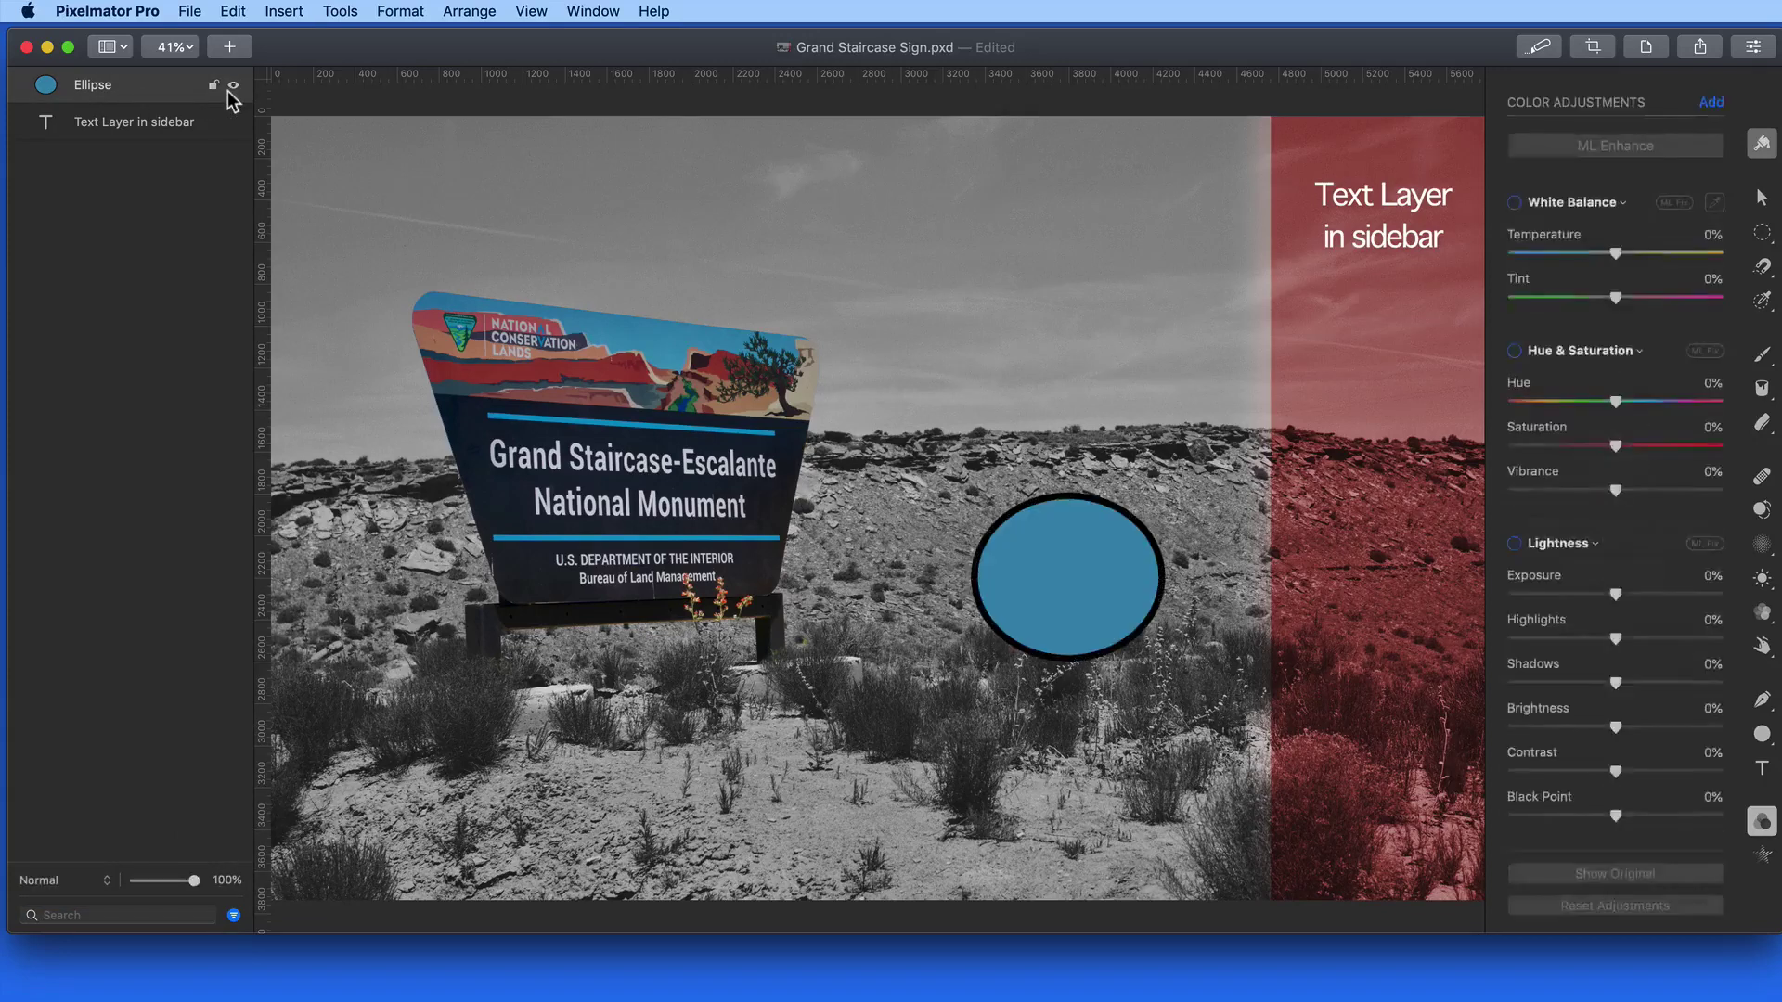
left_click(229, 88)
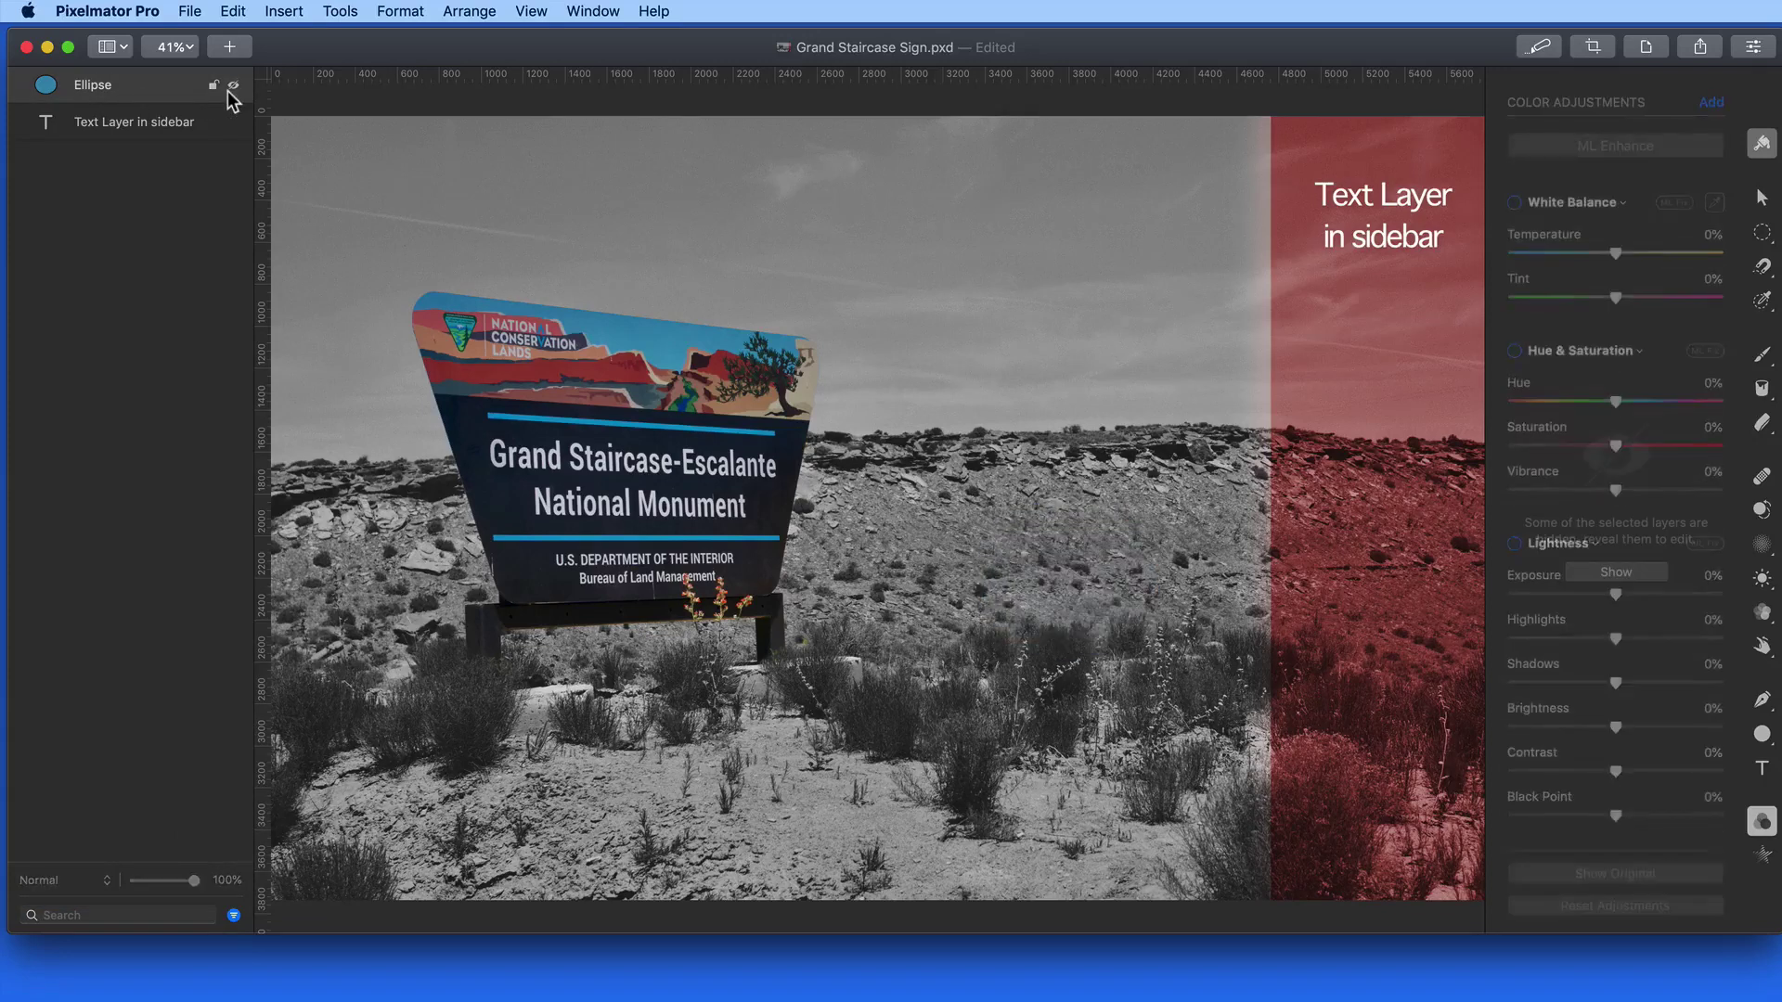
left_click(234, 914)
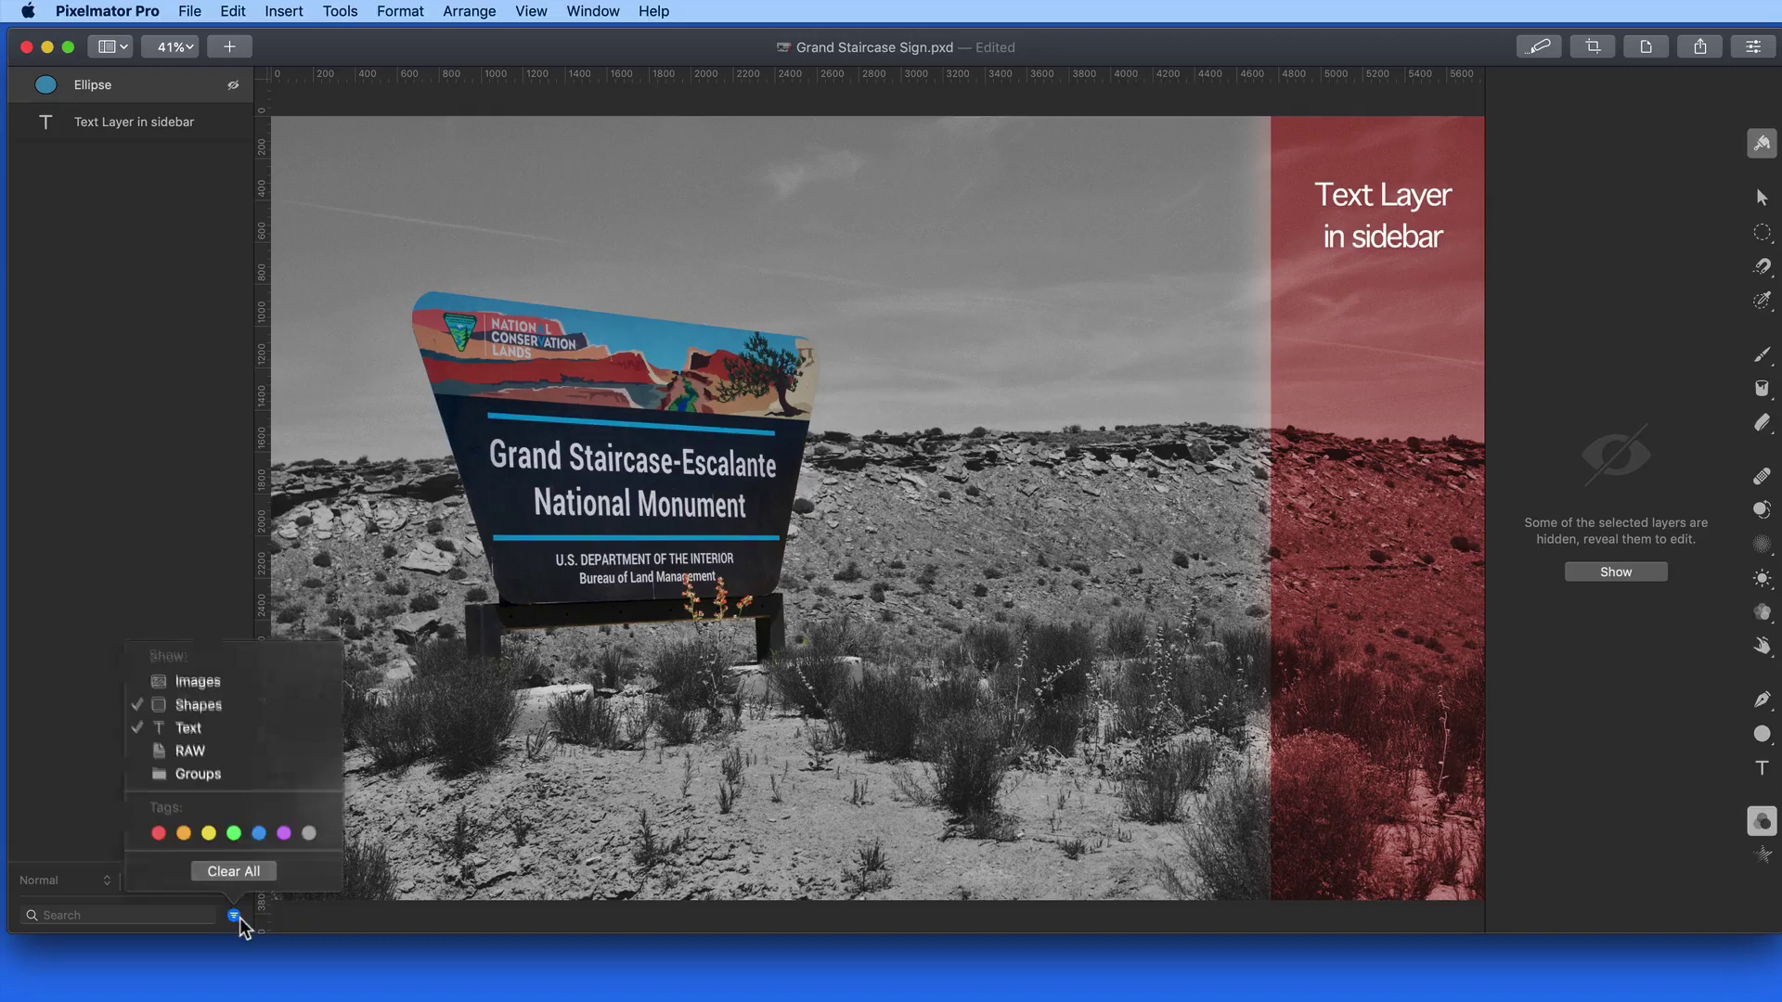
left_click(265, 876)
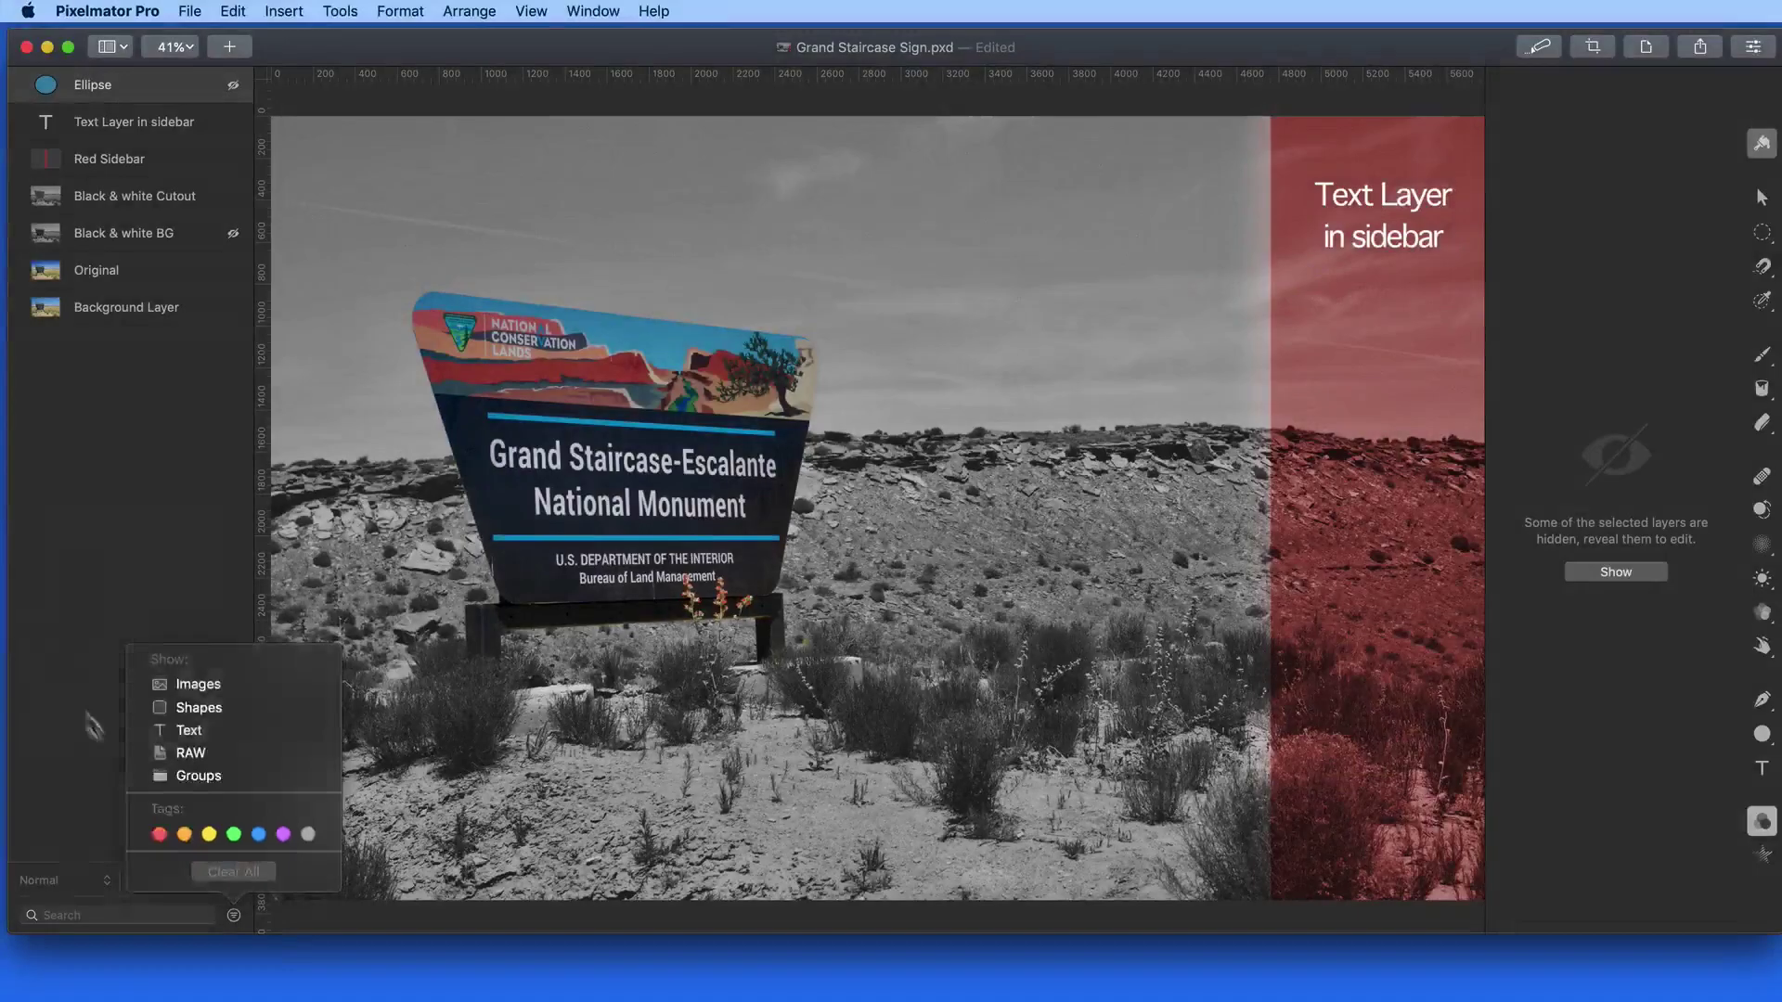
- Tag the Text Layer in sidebar and Red Sidebar layers red
left_click(58, 633)
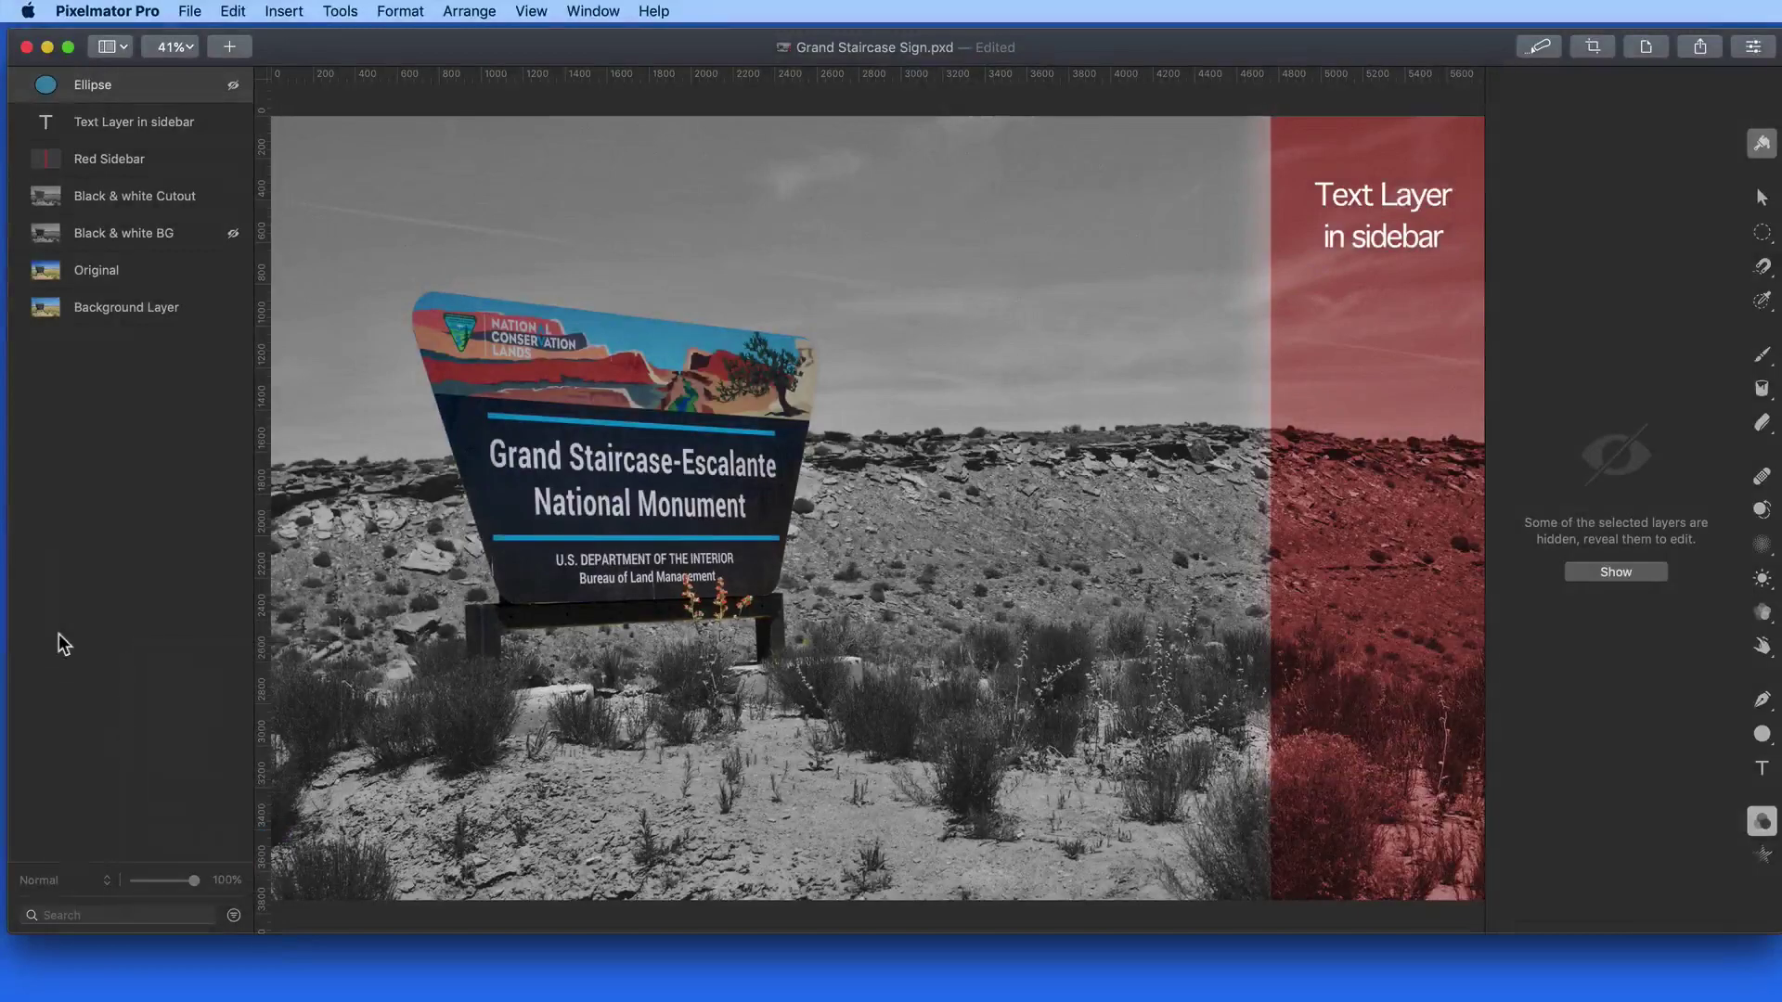
right_click(171, 120)
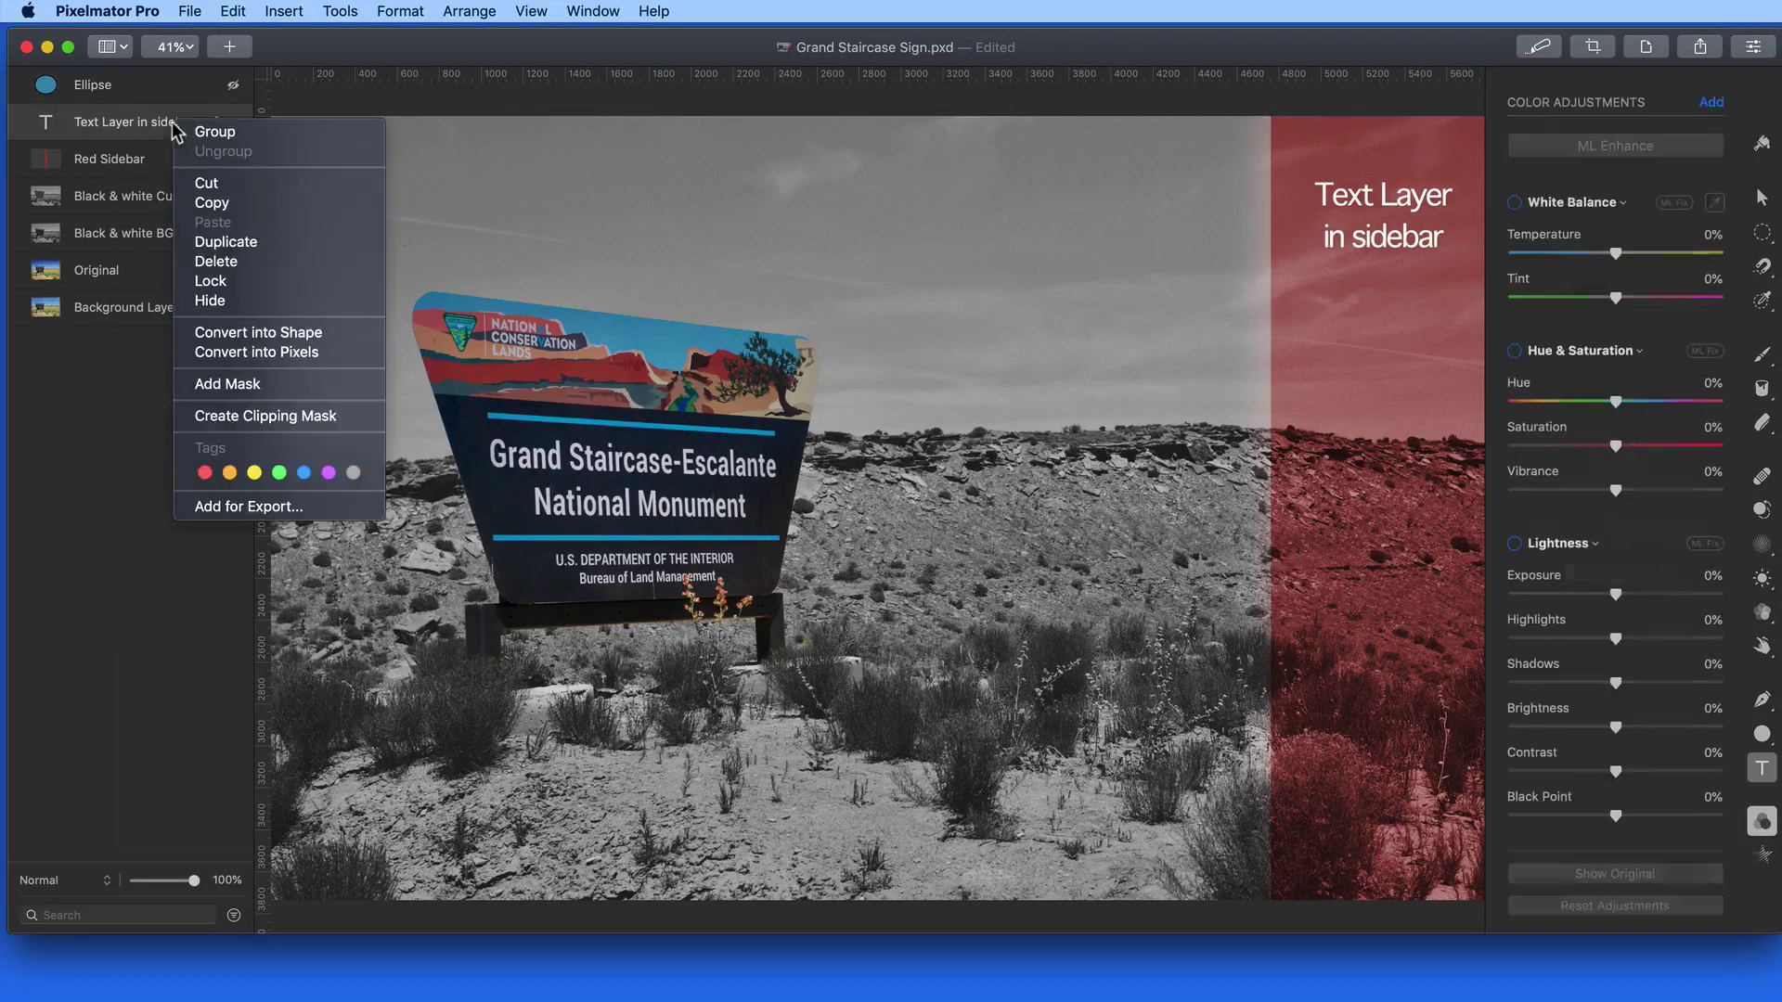
left_click(206, 473)
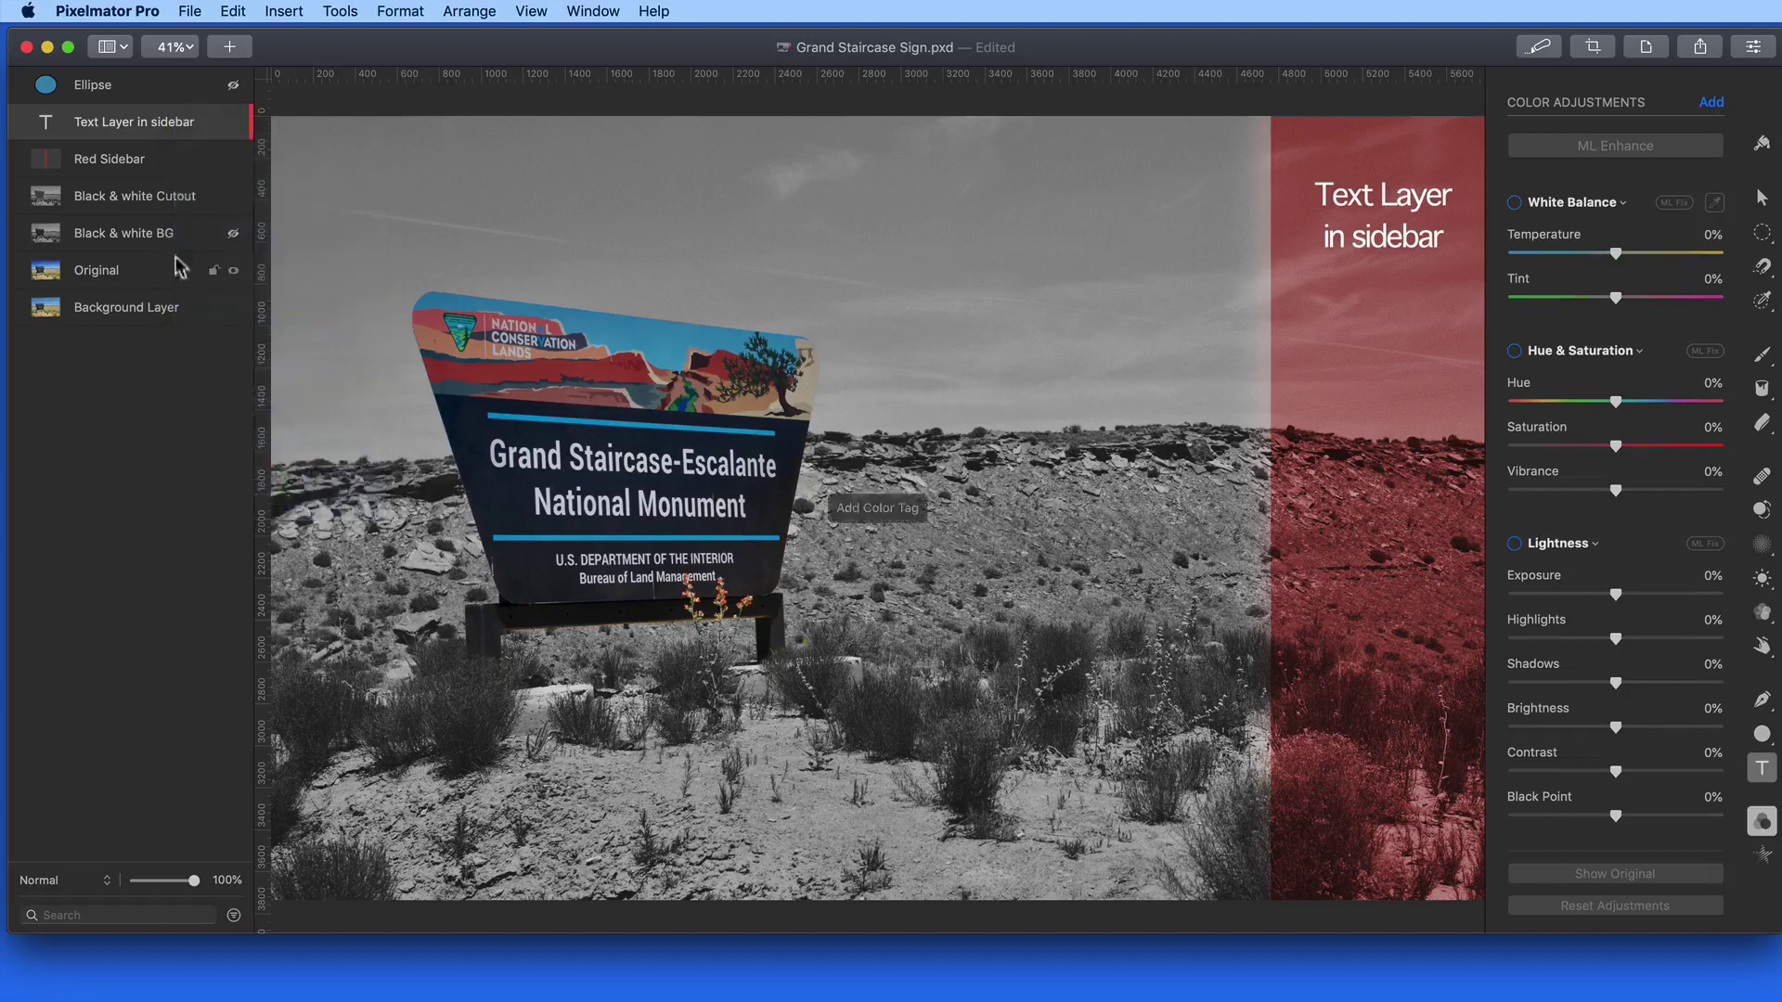
right_click(180, 163)
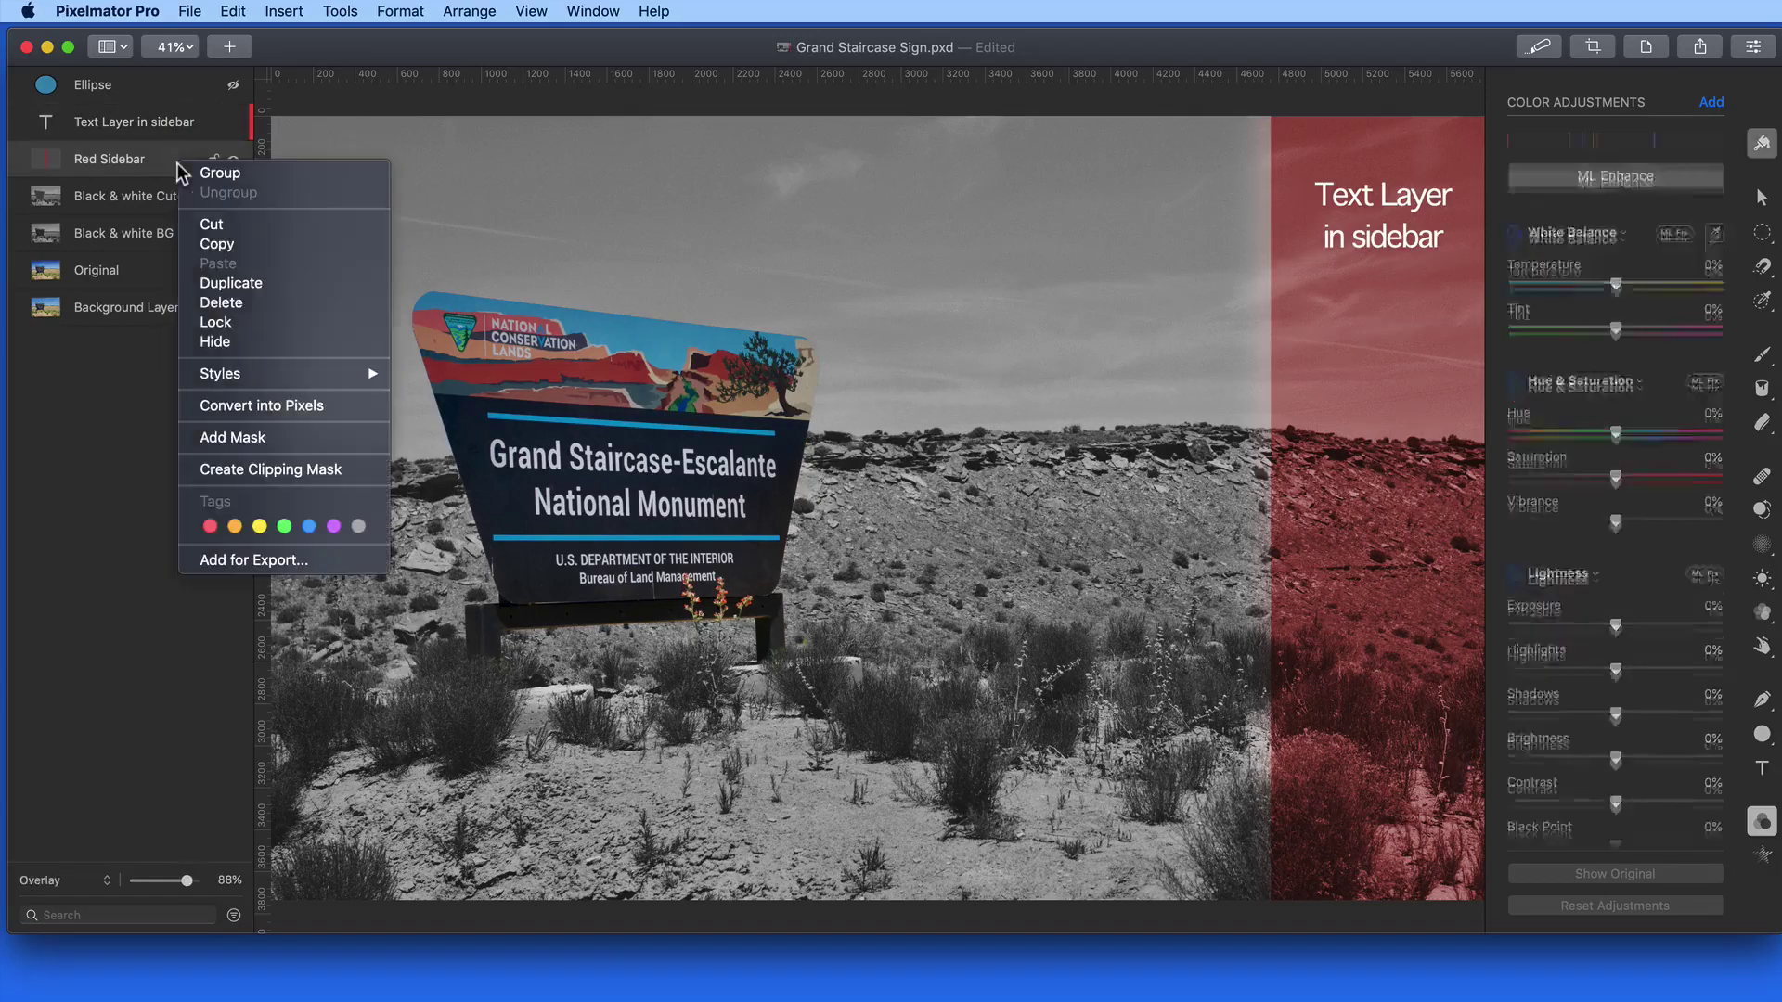
left_click(210, 527)
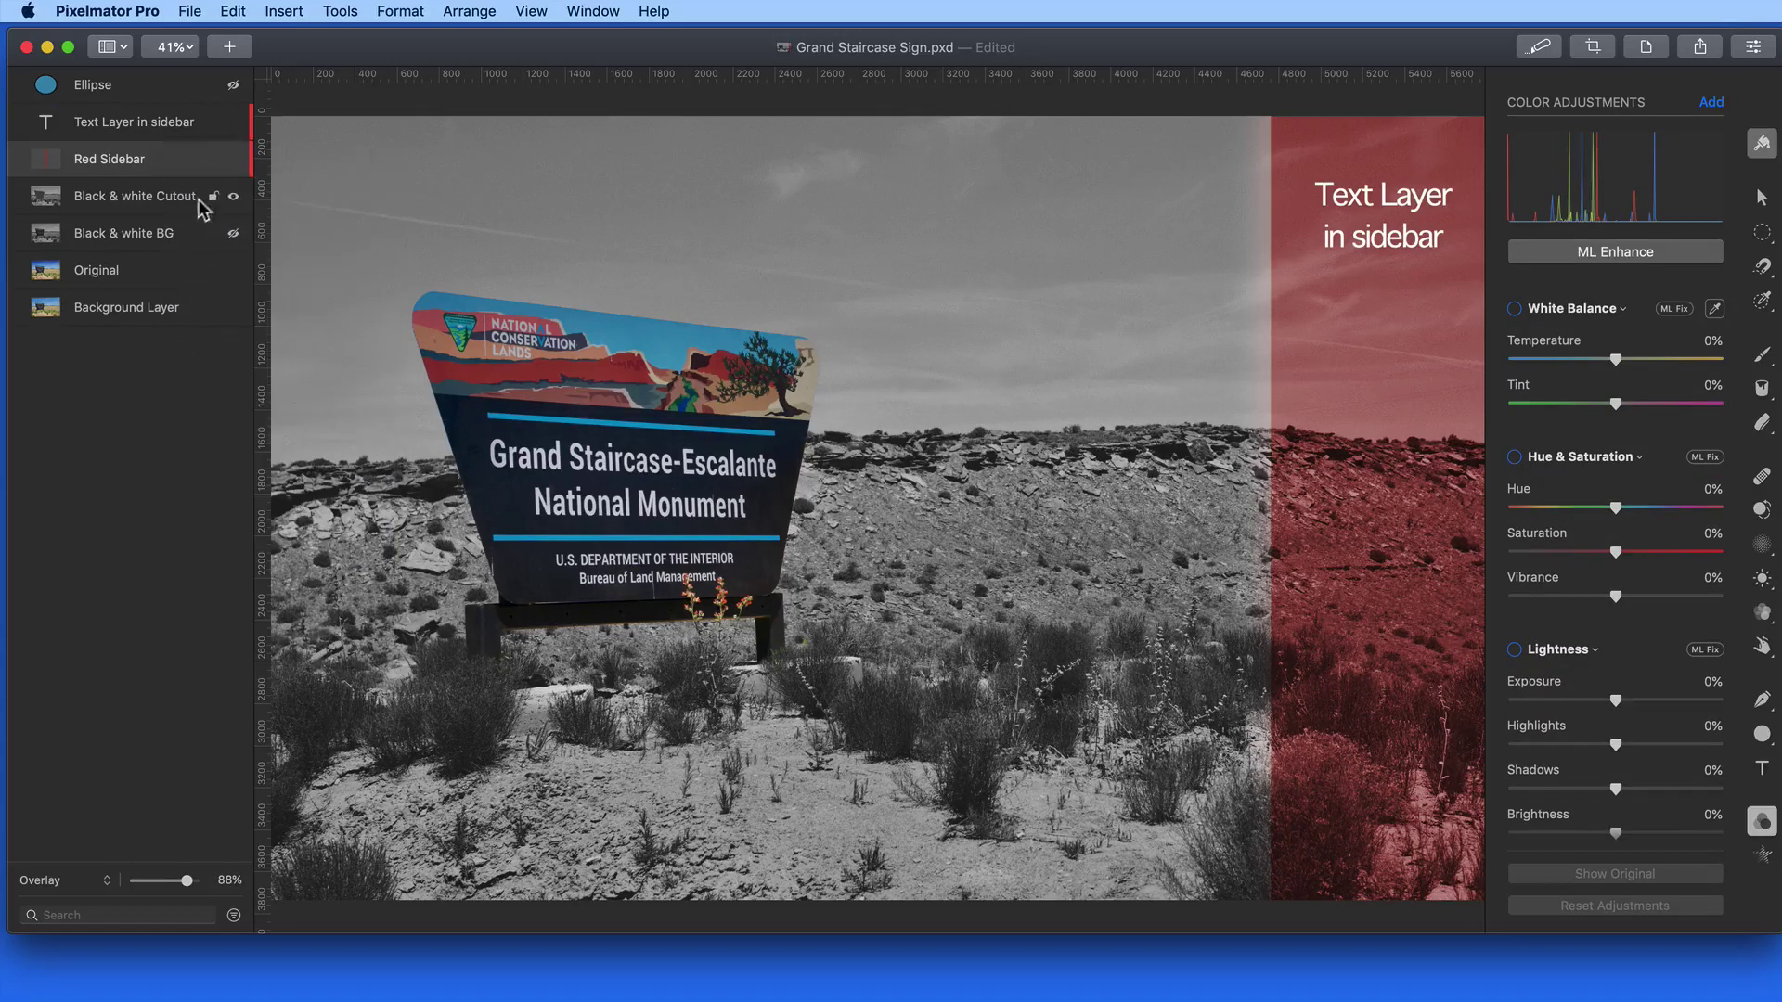
- Tag the Black & white layers gray
right_click(176, 202)
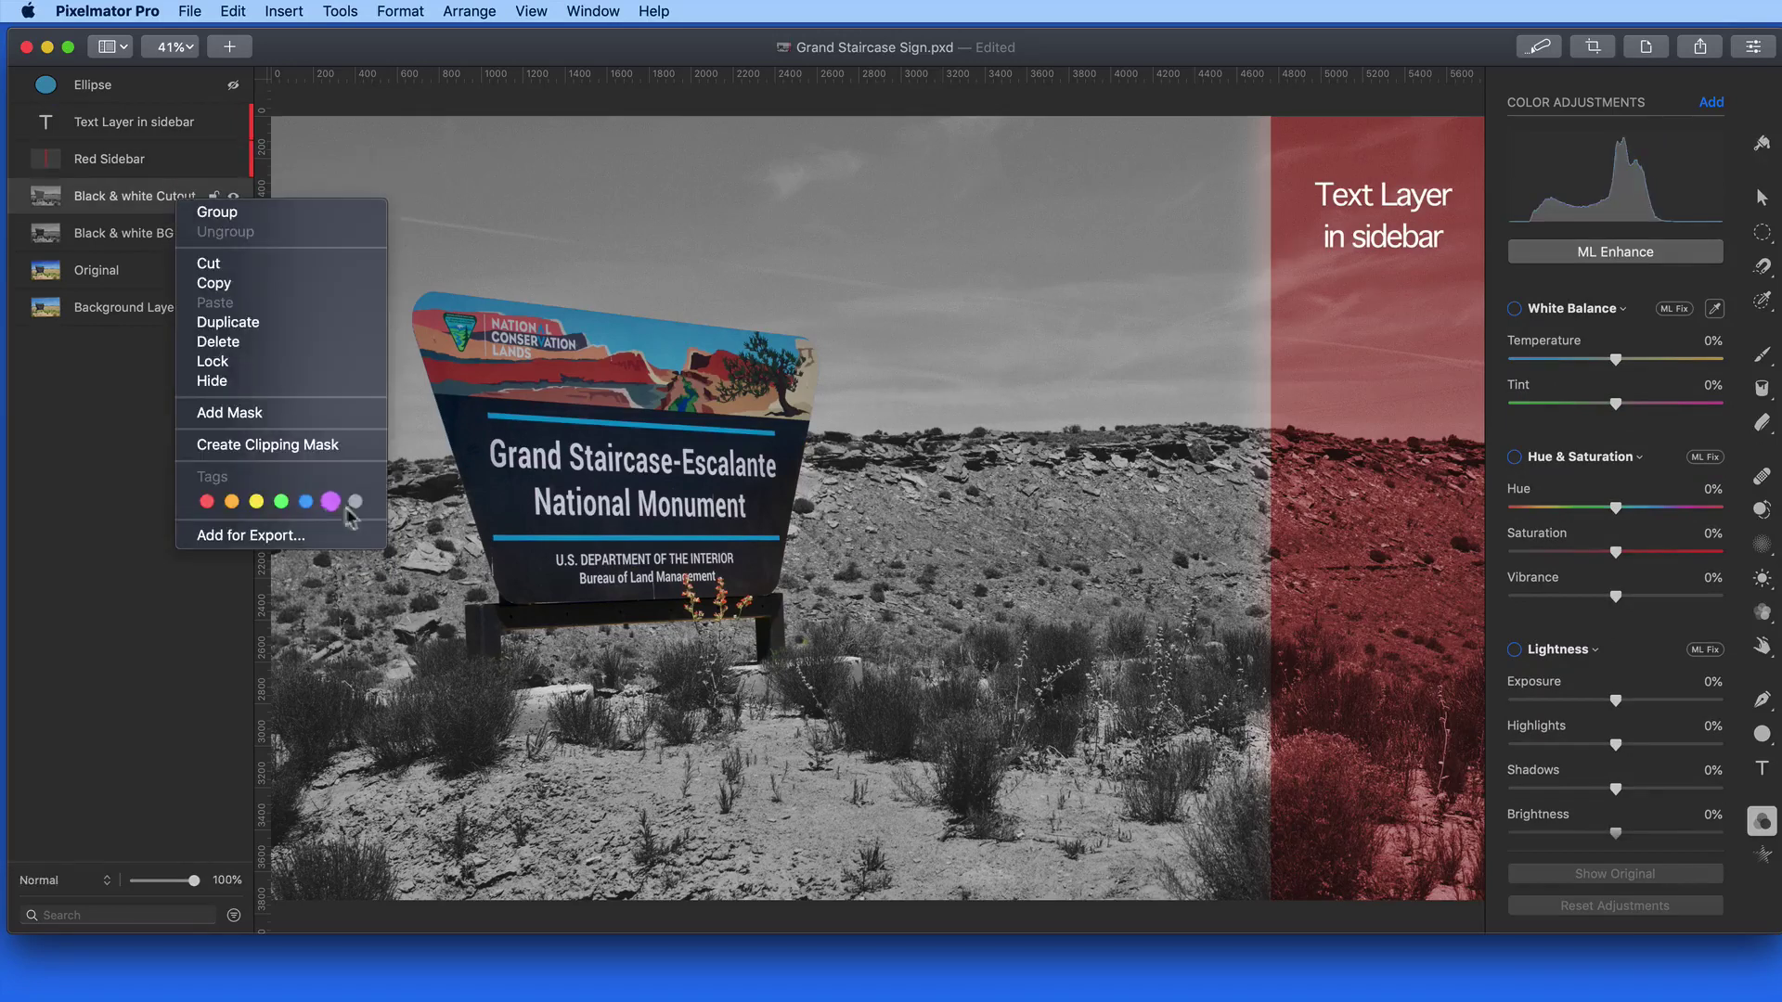
right_click(170, 227)
left_click(350, 589)
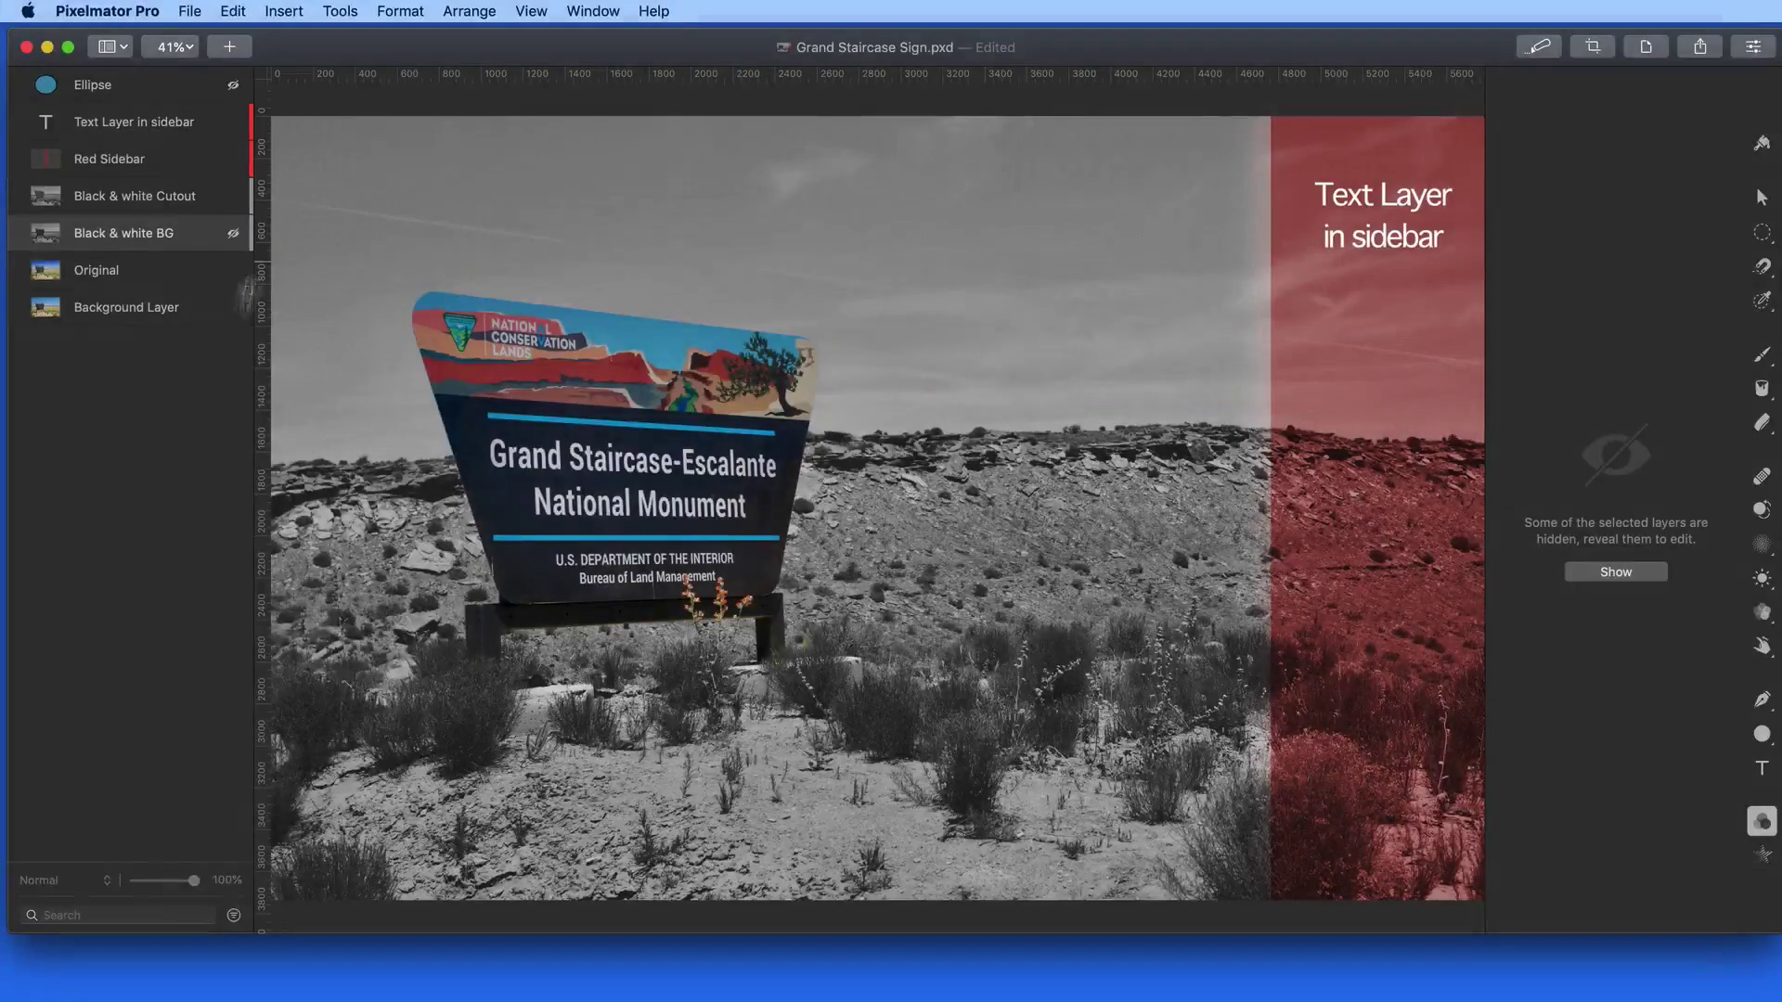
- Filter the layer list by the red and gray tags, then remove both tag filters
left_click(234, 916)
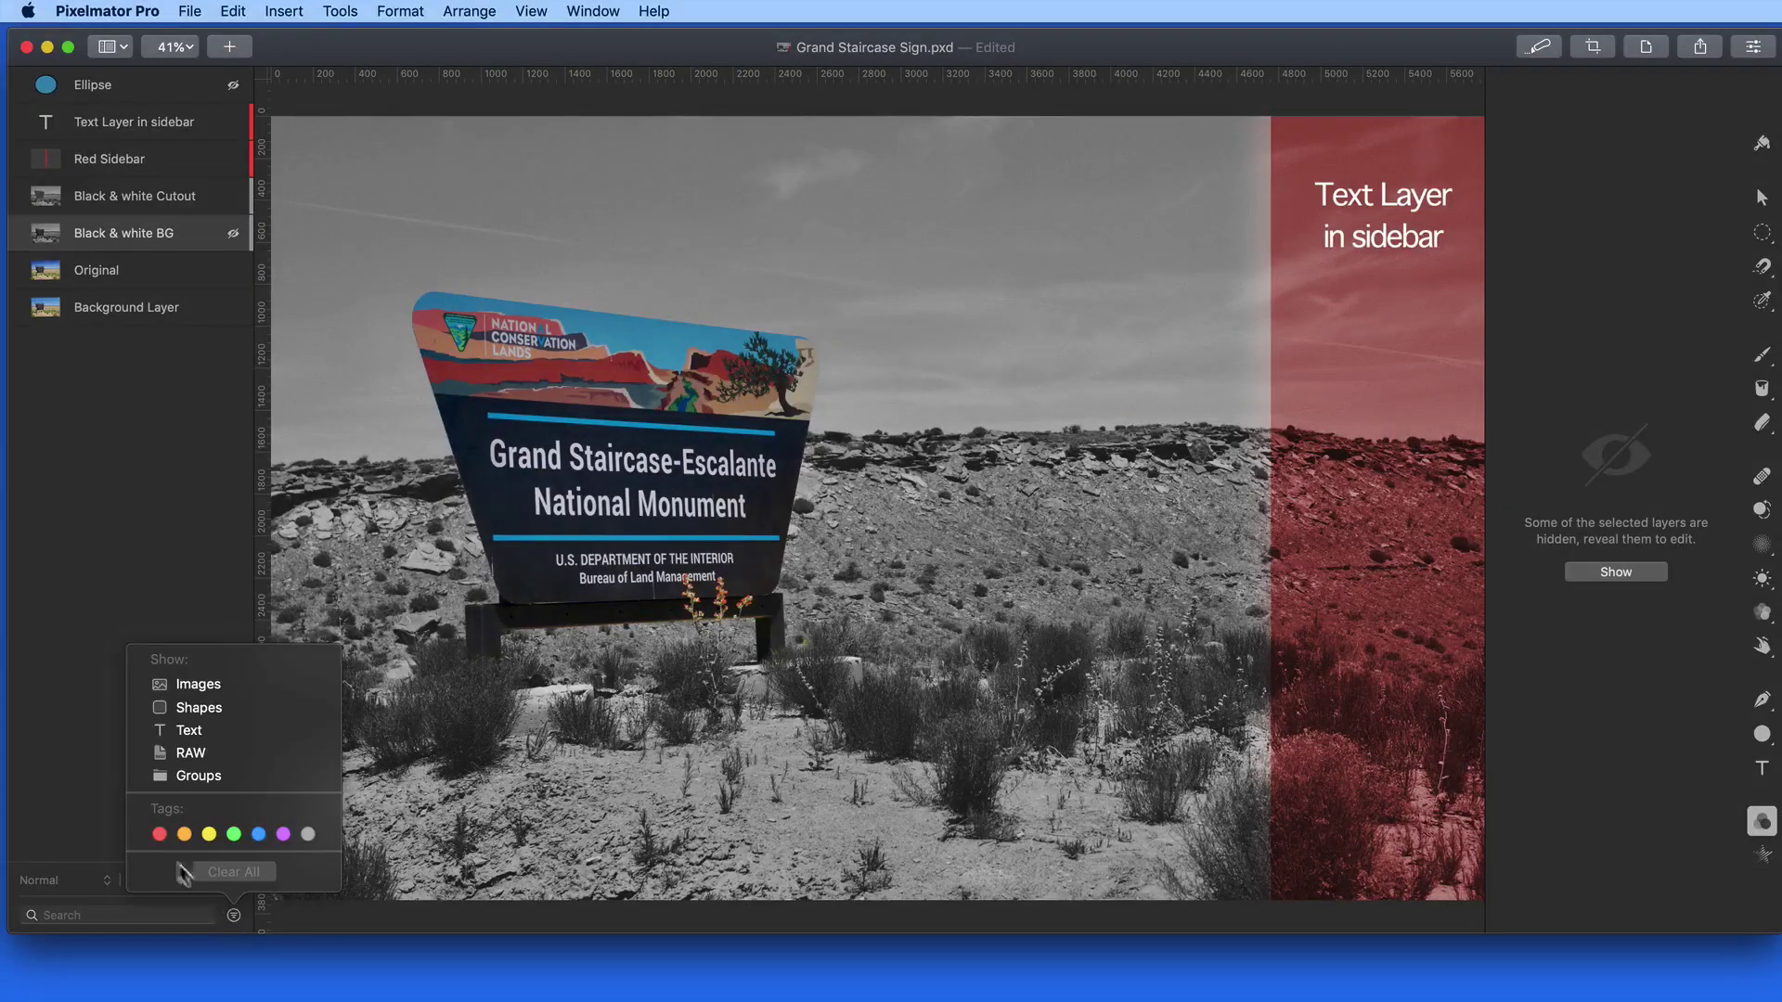
left_click(162, 838)
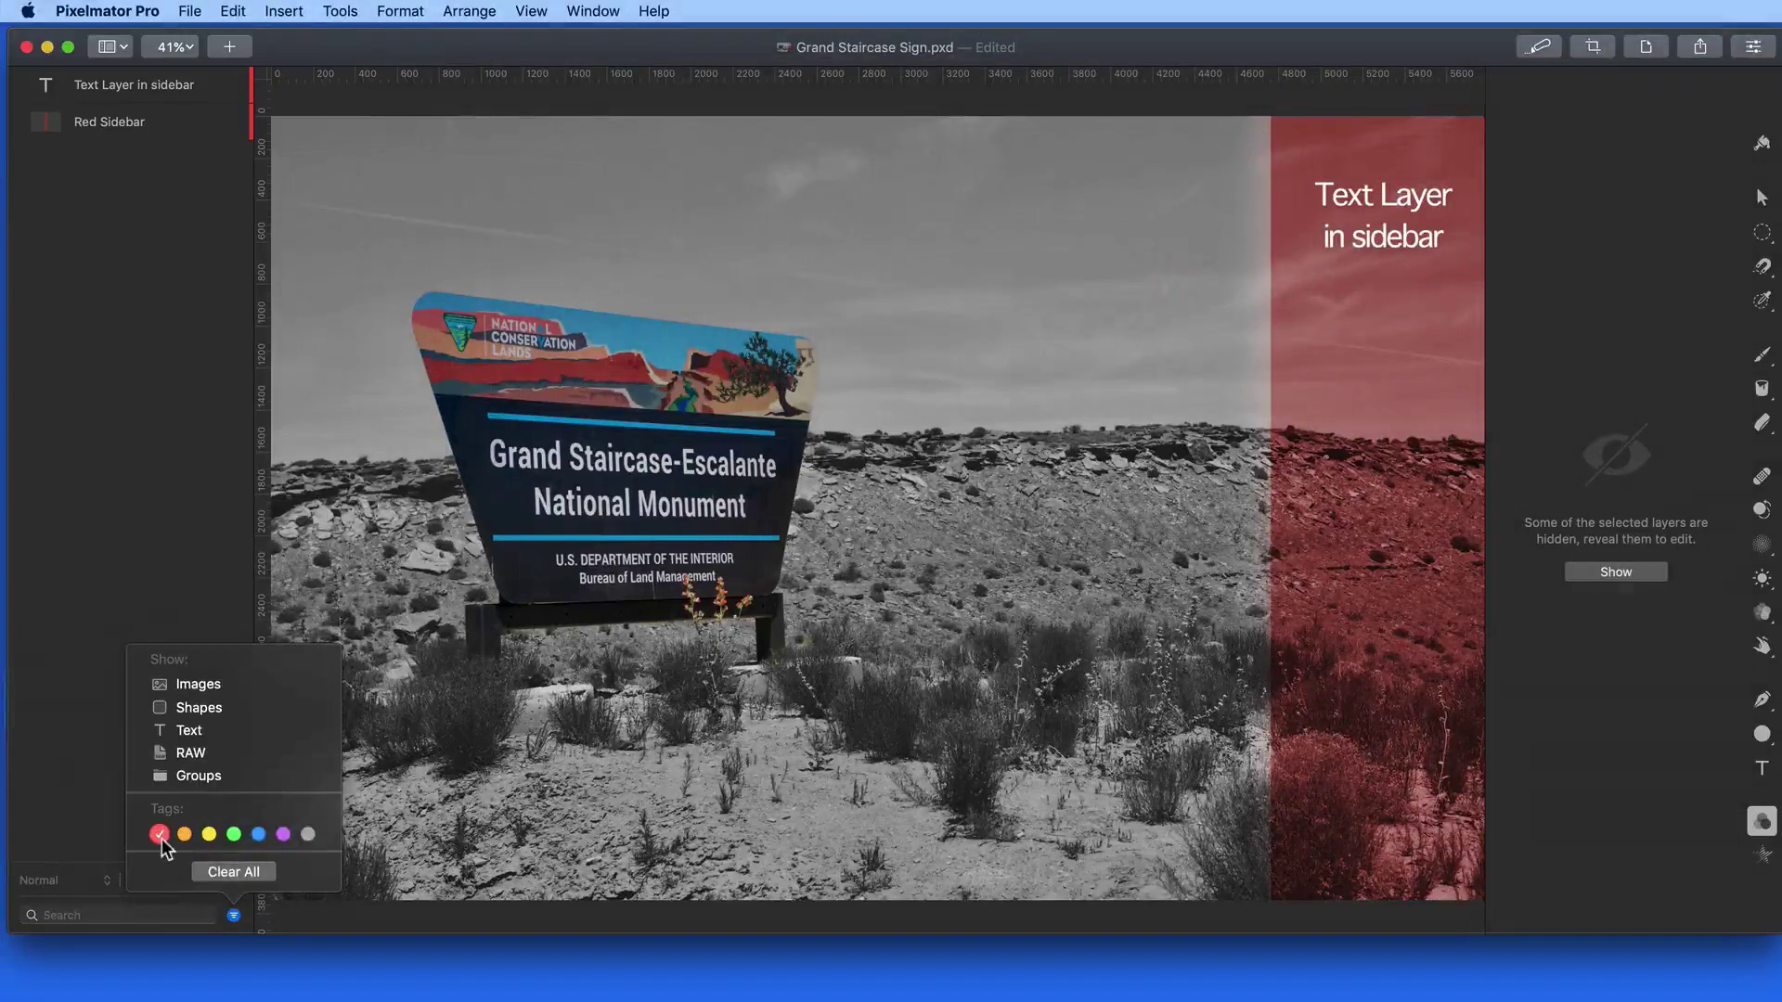
left_click(308, 834)
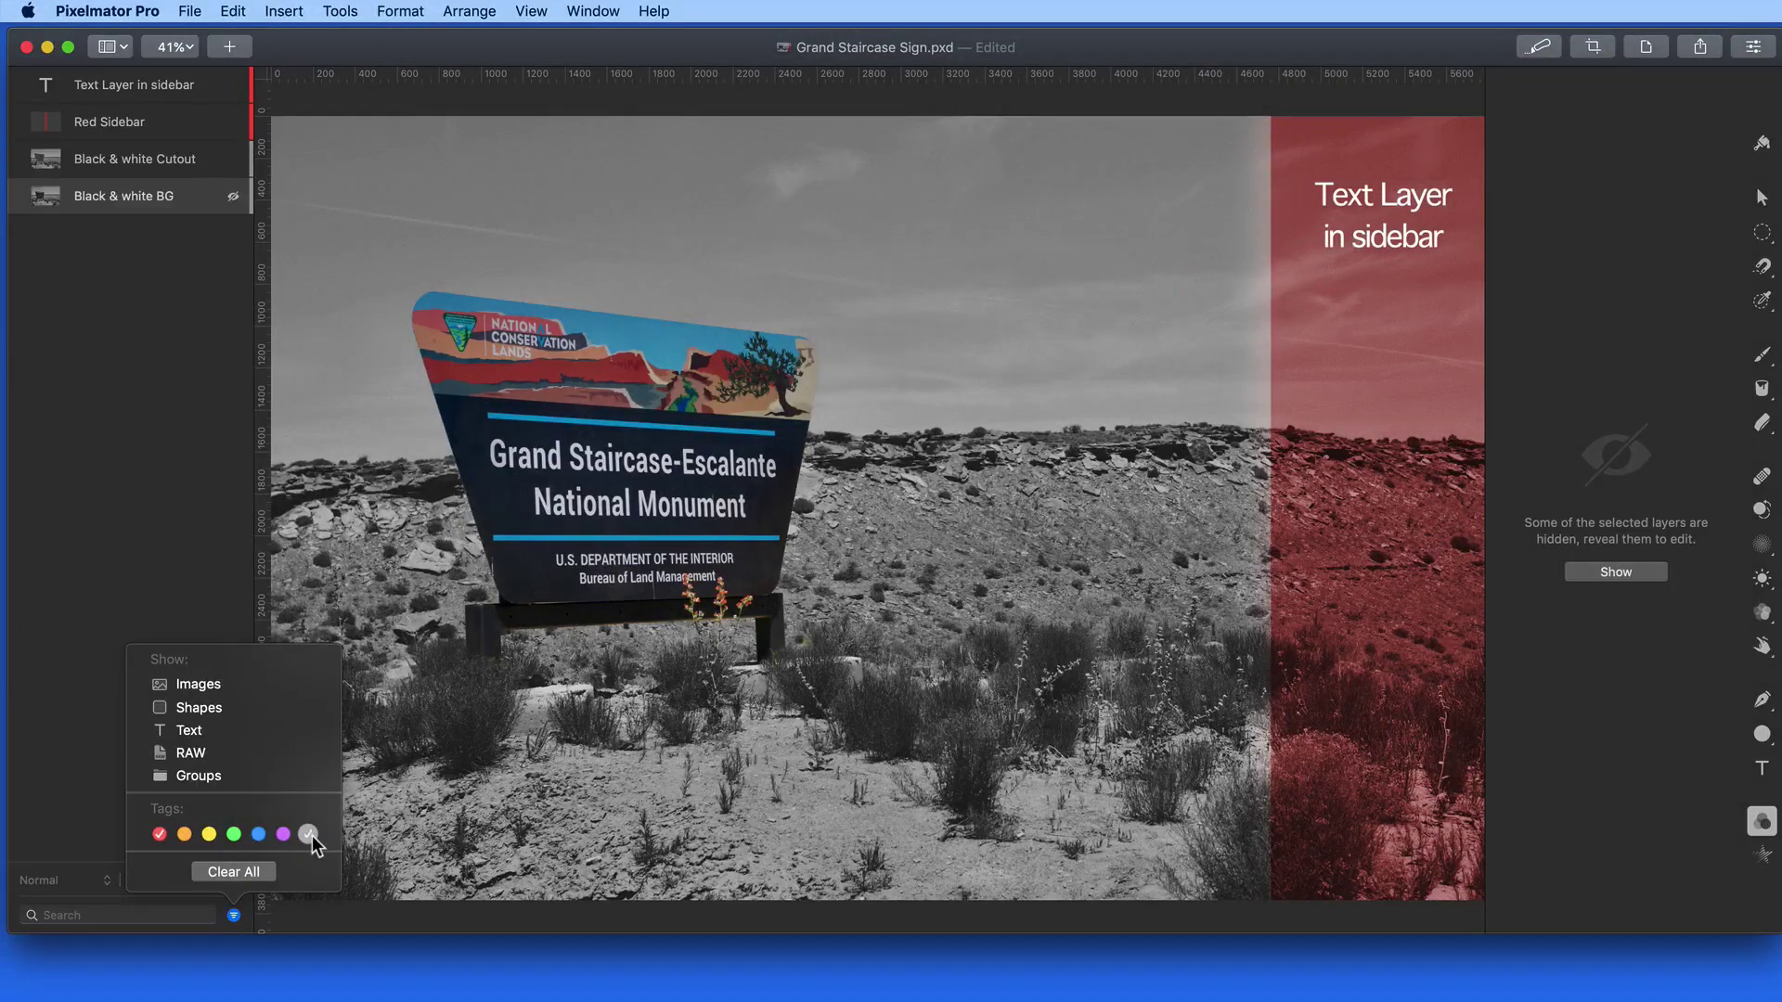
left_click(159, 835)
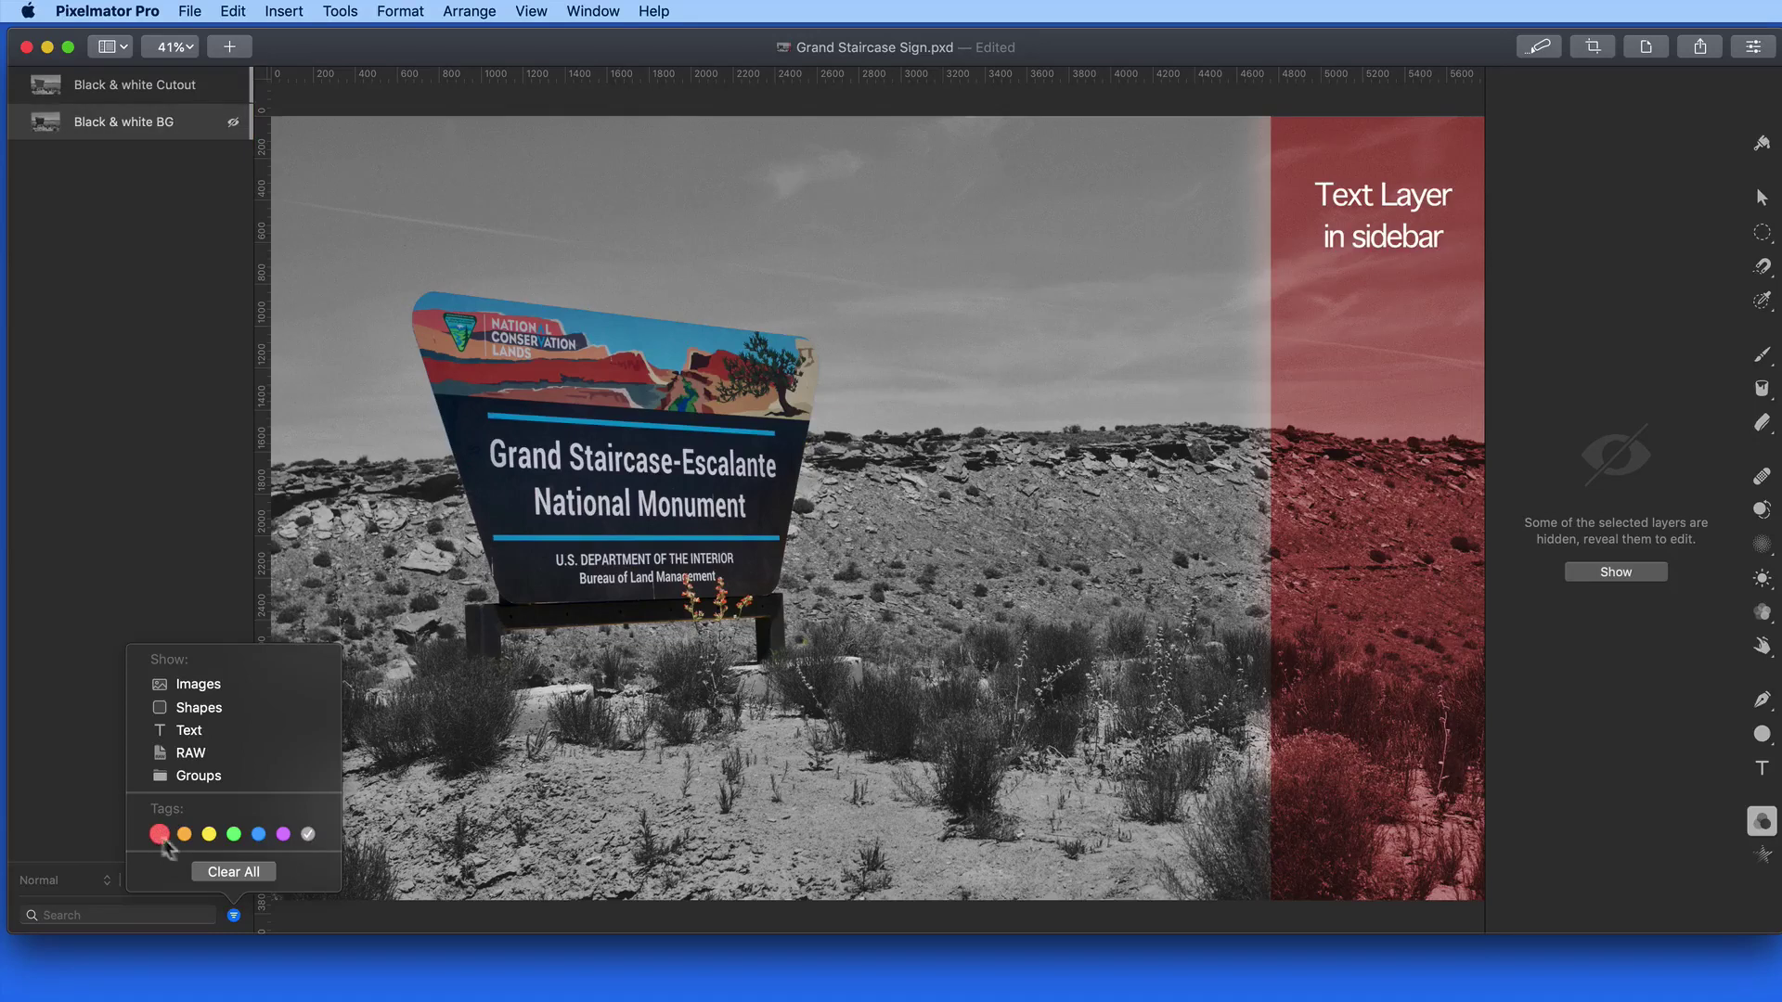
left_click(309, 836)
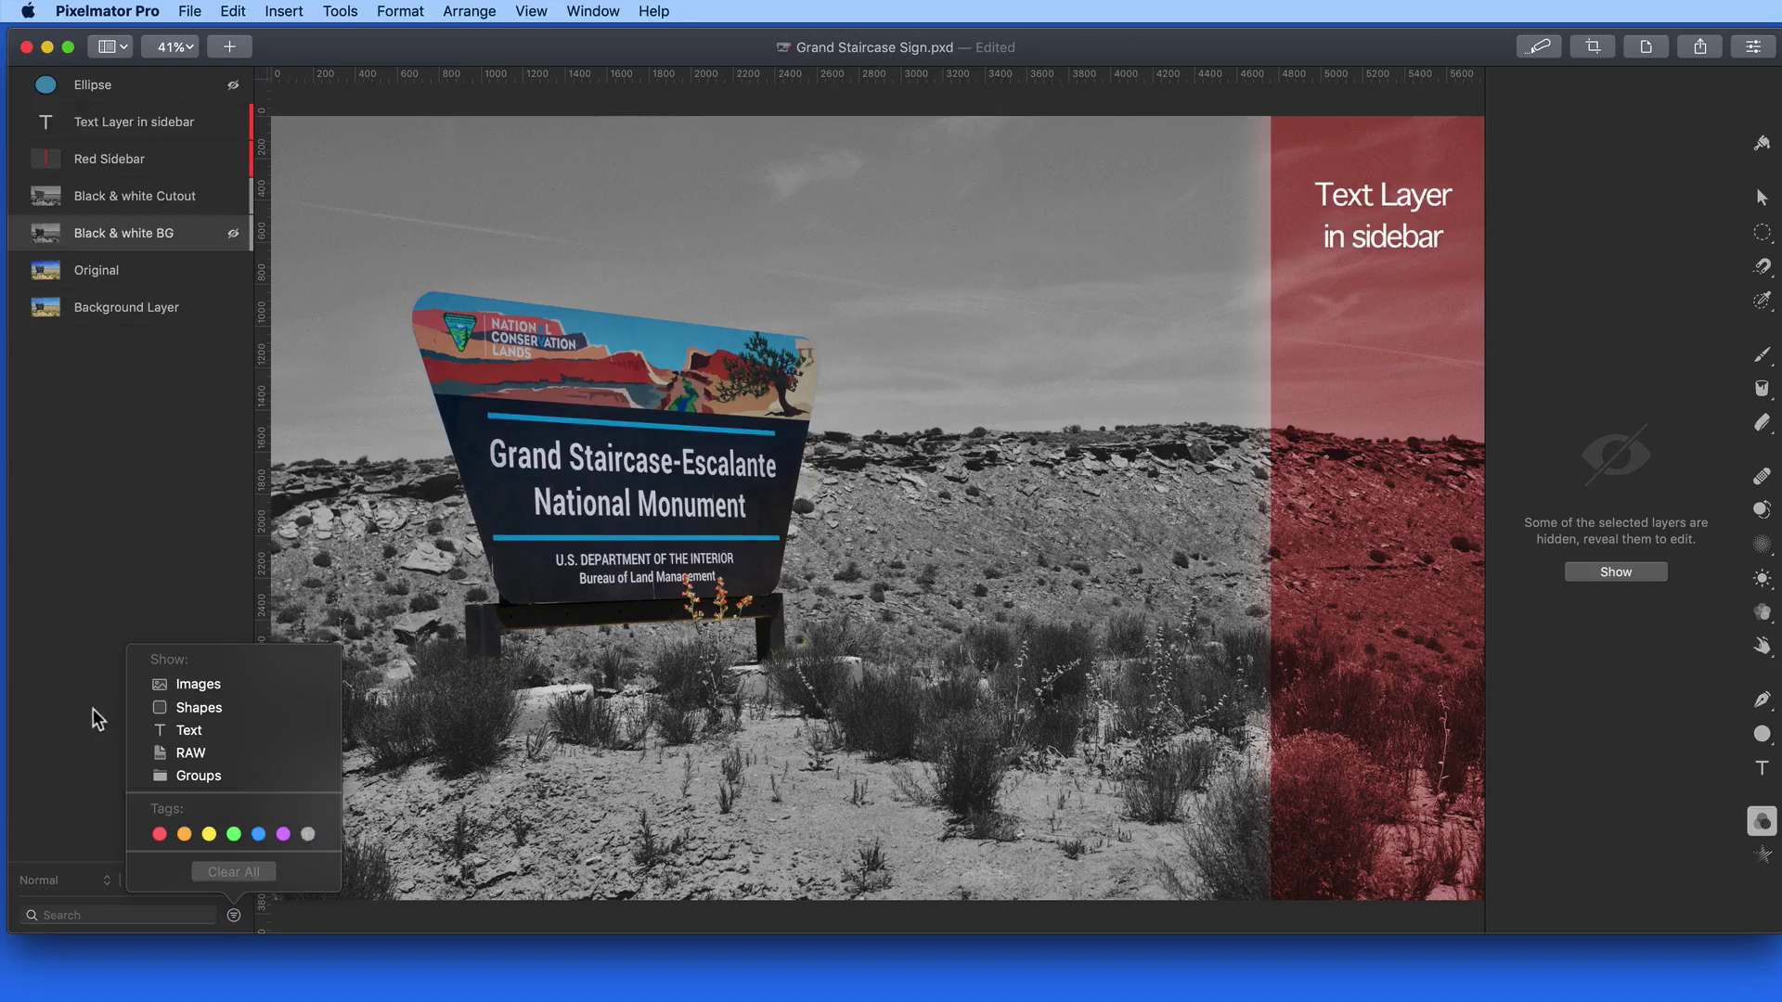